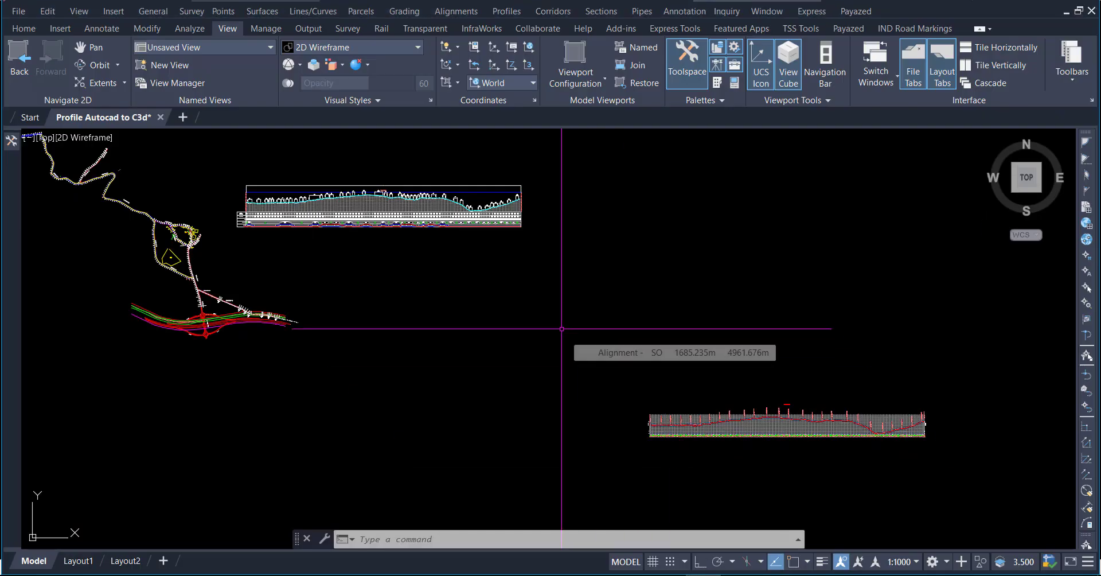
Step: Zoom in so the lower-right profile view, with its curve labels and bands, fills the screen
scroll(727, 443, "up", 5)
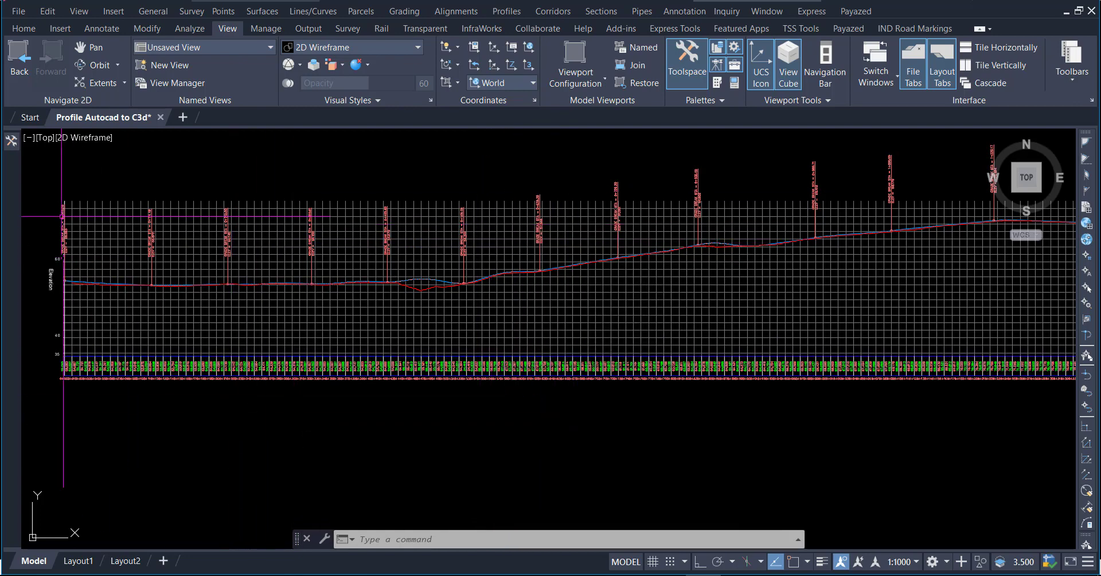
Step: Show the Profile reports under Reports Manager in the Toolspace Toolbox, with the palette widened
left_click(13, 143)
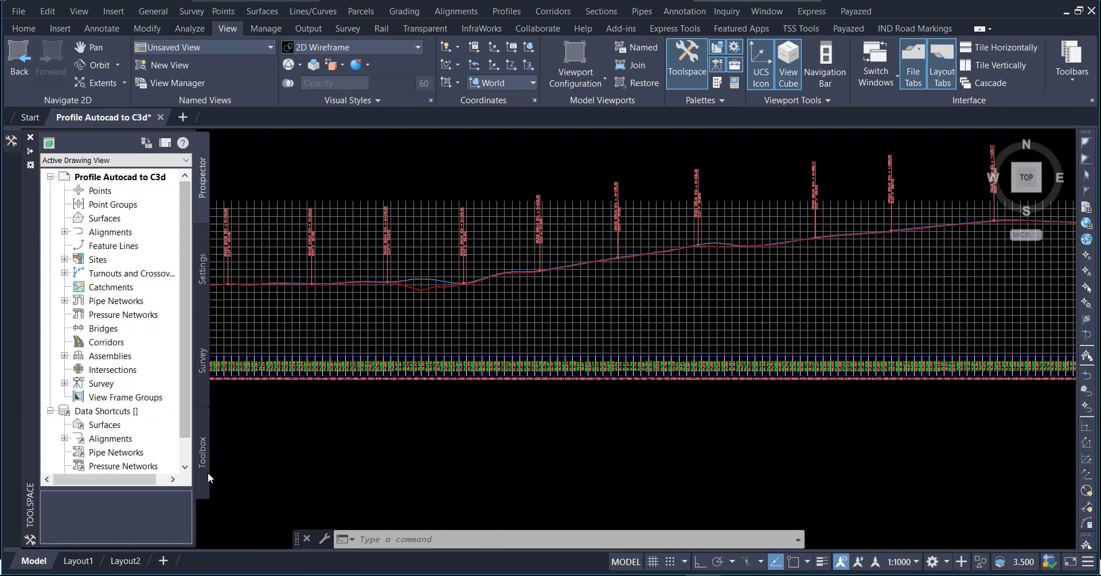
left_click(207, 476)
left_click(51, 163)
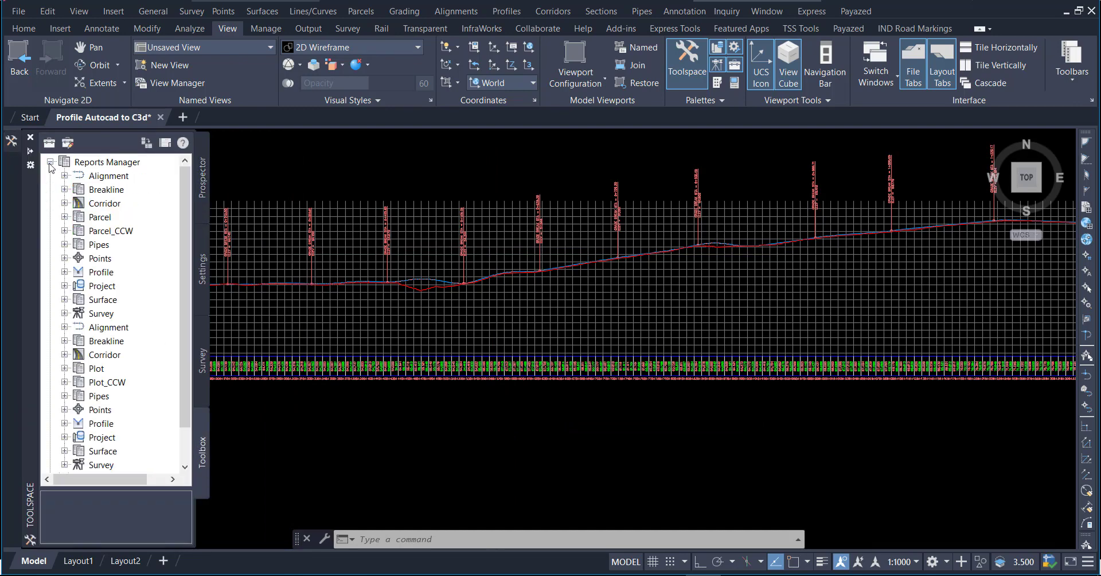
left_click(64, 273)
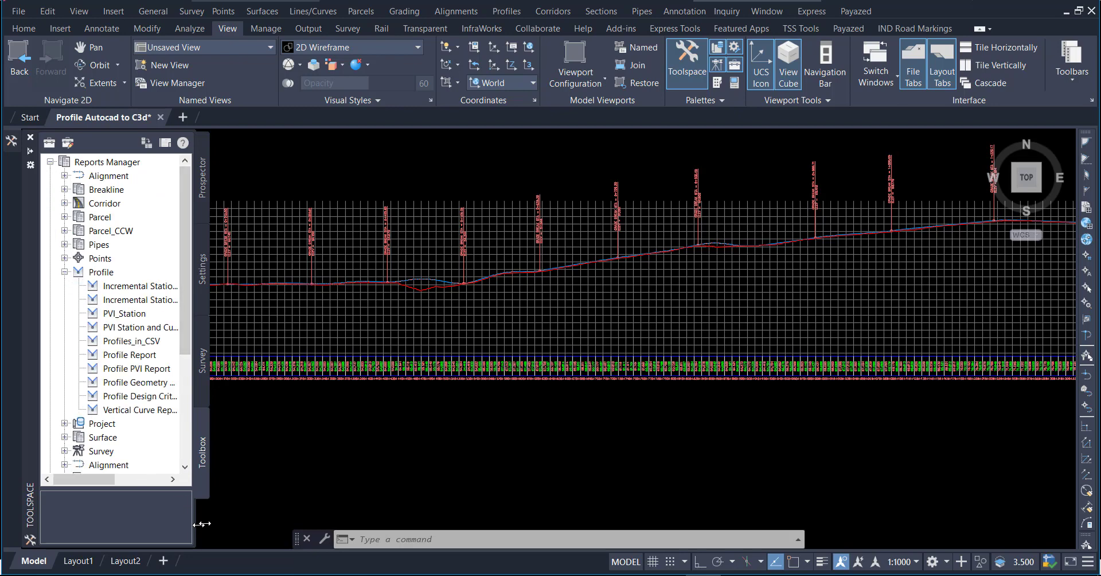
left_click_drag(202, 524, 268, 523)
right_click(166, 286)
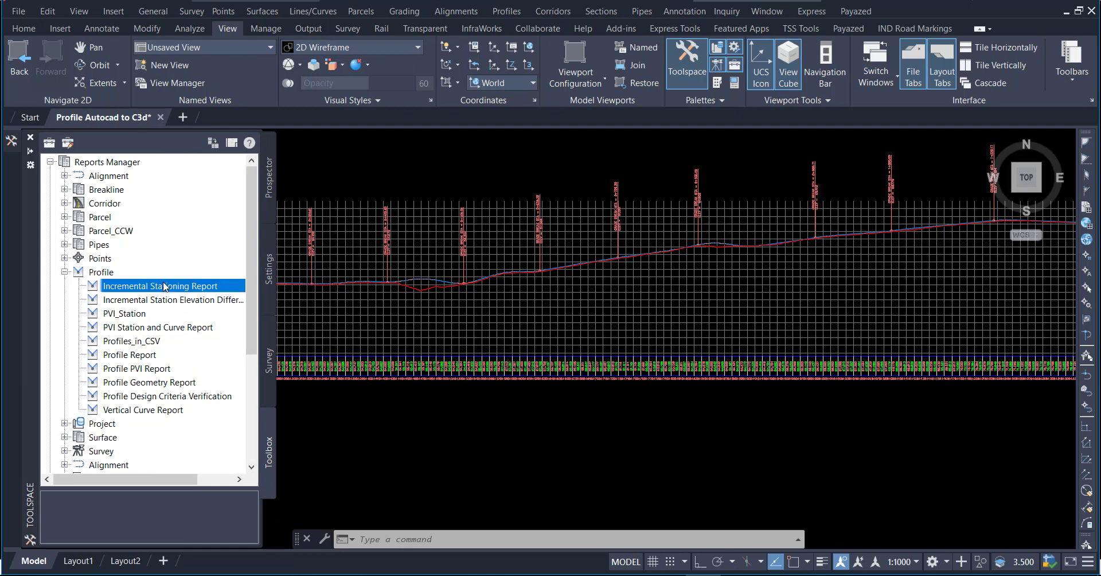
Step: Create an Incremental Stationing Report for Design Profile only at a 5 station increment
left_click(198, 289)
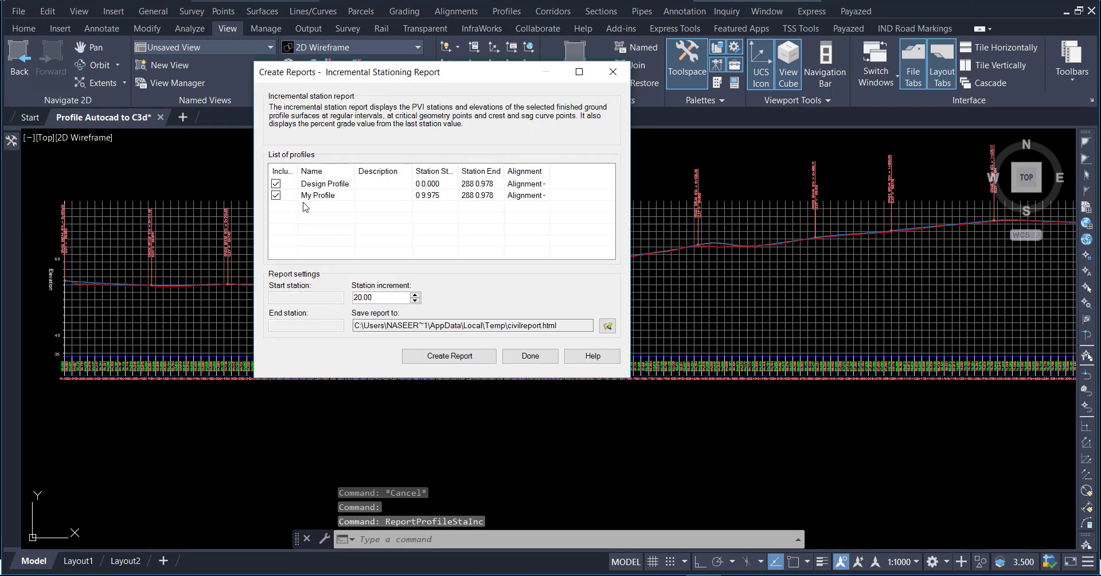
left_click(276, 195)
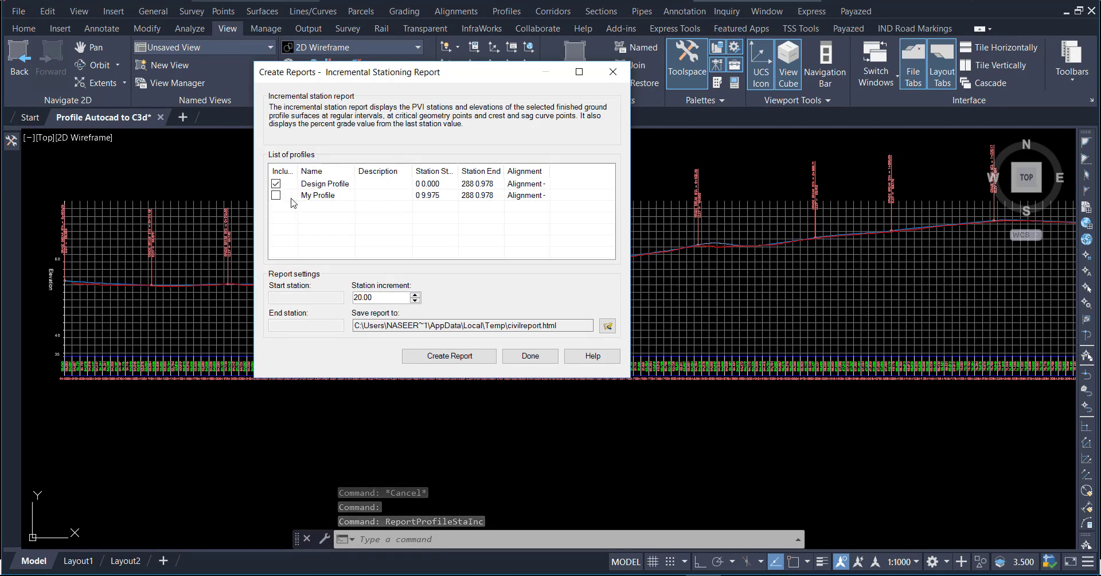
left_click(319, 184)
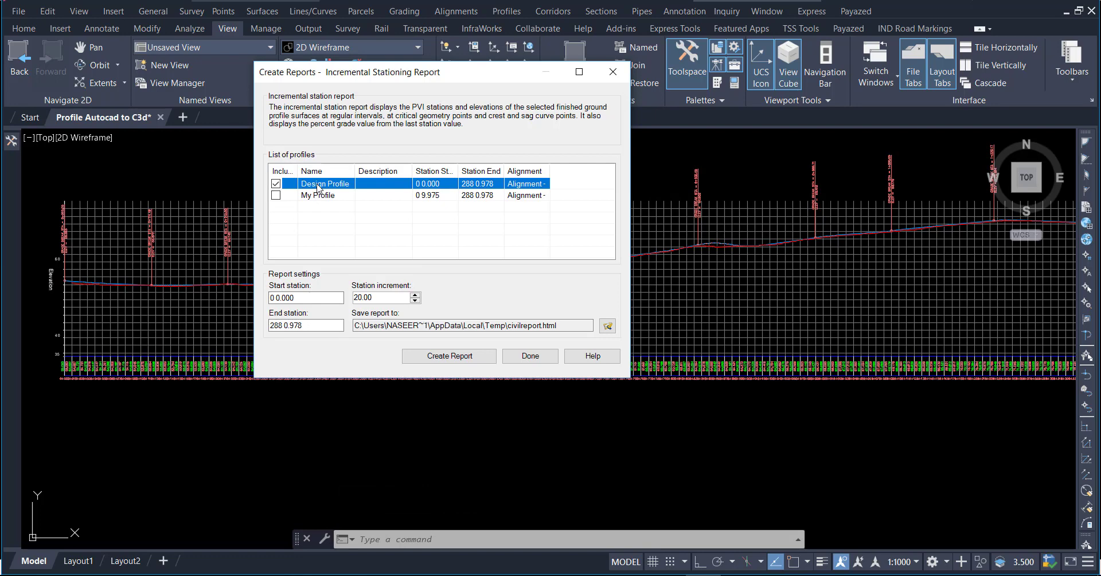
double_click(378, 299)
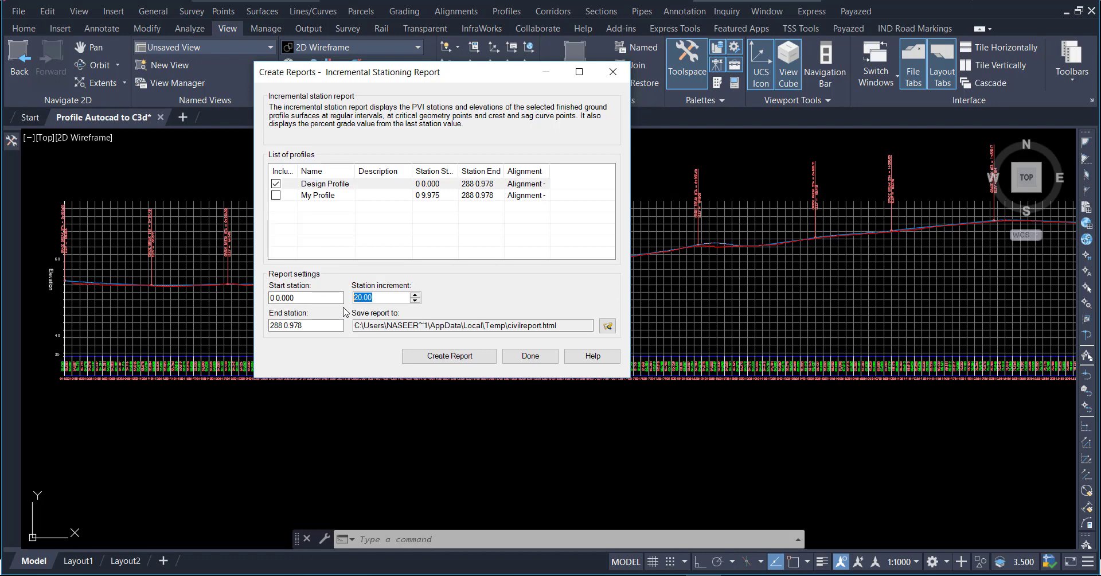
type("5")
left_click(473, 359)
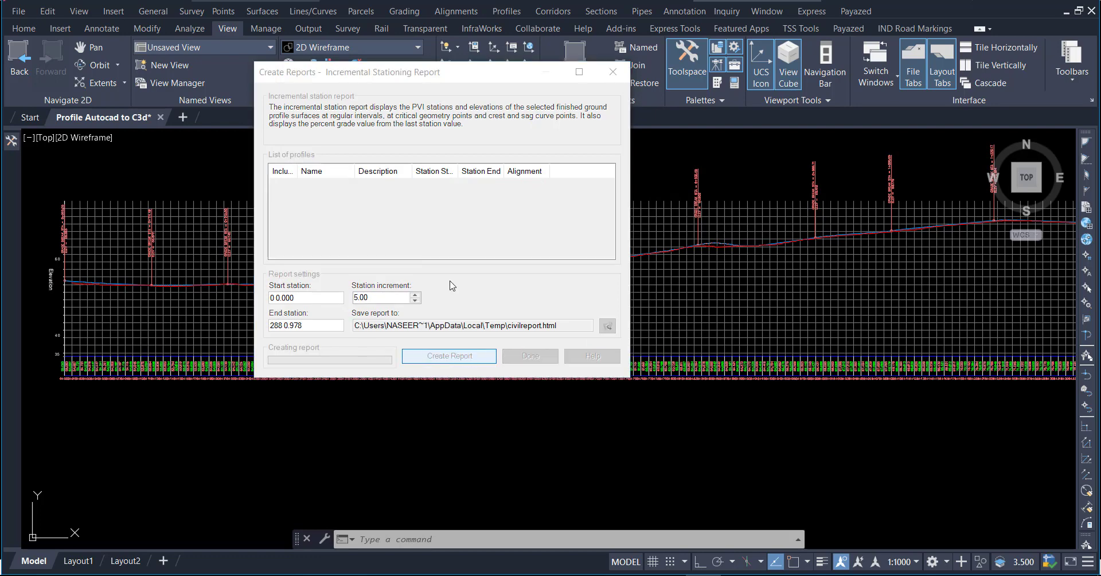
left_click(453, 255)
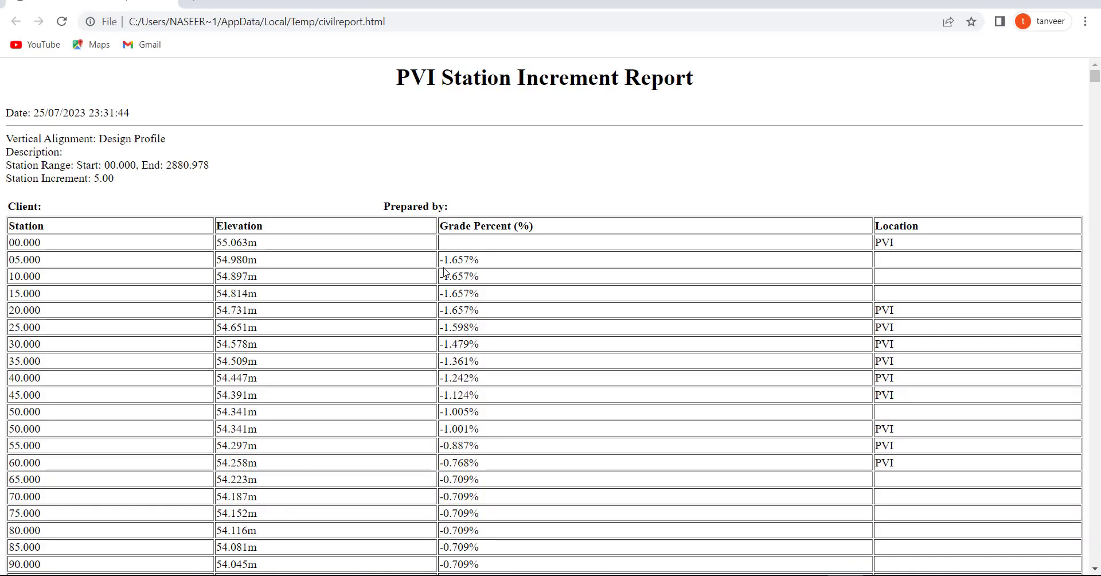
Step: Review the 5.00-increment PVI Station Increment Report in Chrome, then close the browser
scroll(445, 272, "down", 2)
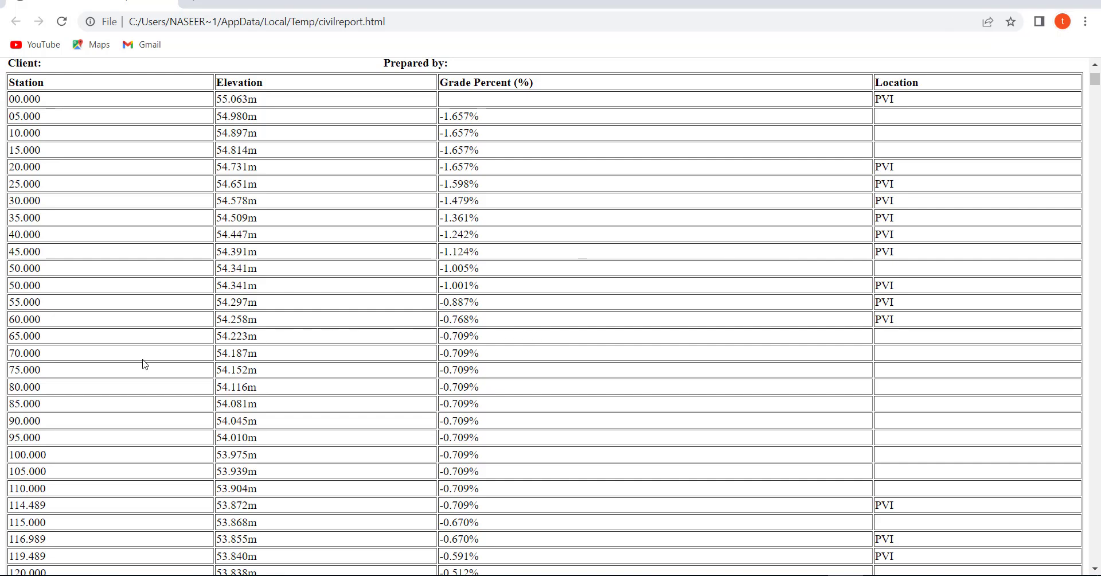
scroll(32, 321, "down", 1)
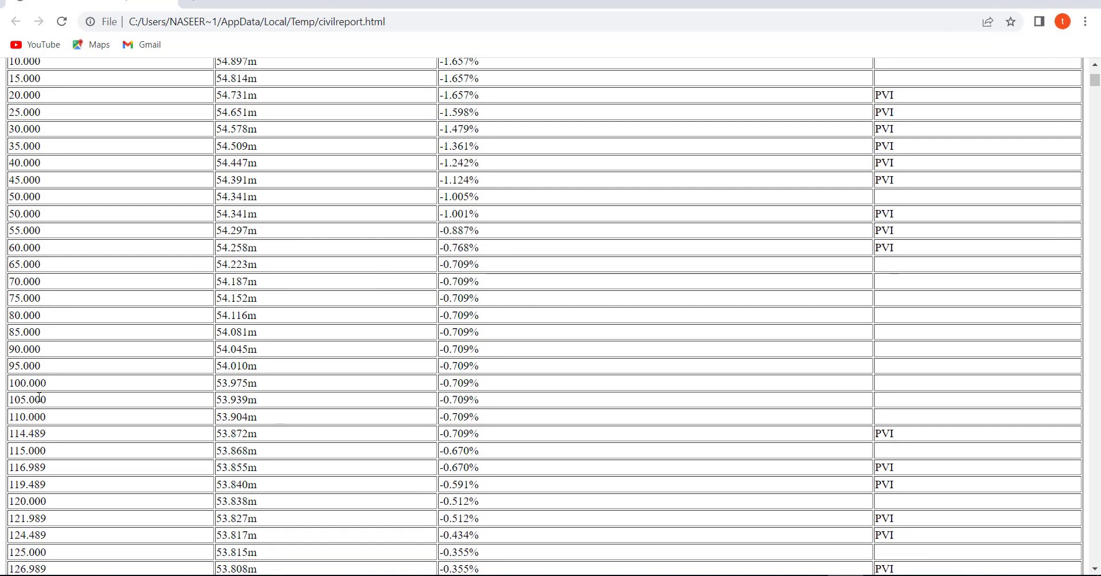
scroll(68, 452, "down", 3)
scroll(69, 453, "down", 2)
scroll(69, 452, "down", 2)
scroll(71, 453, "down", 3)
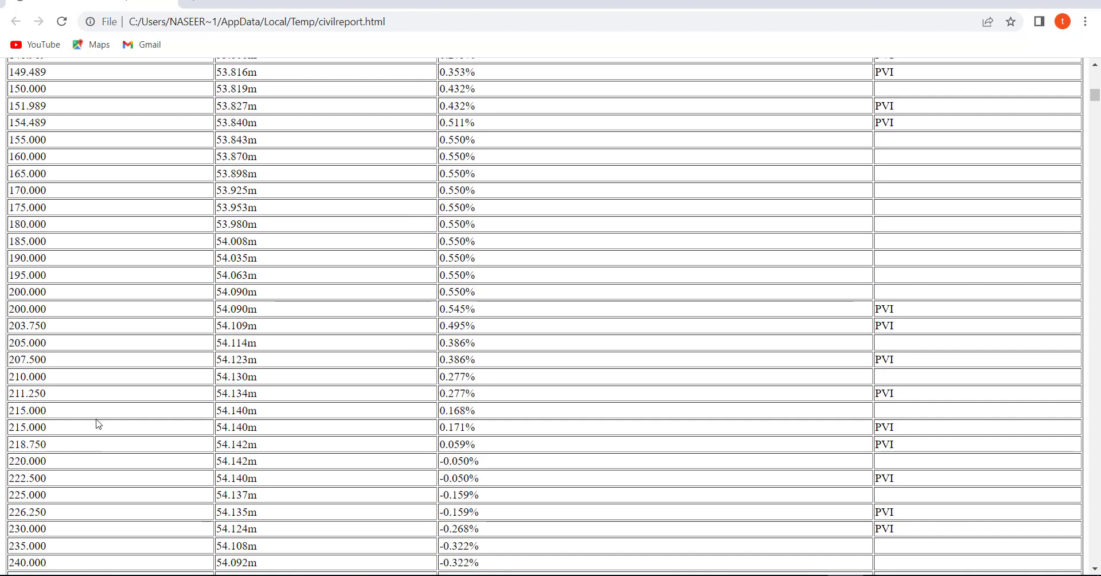
scroll(99, 424, "down", 2)
scroll(97, 423, "down", 3)
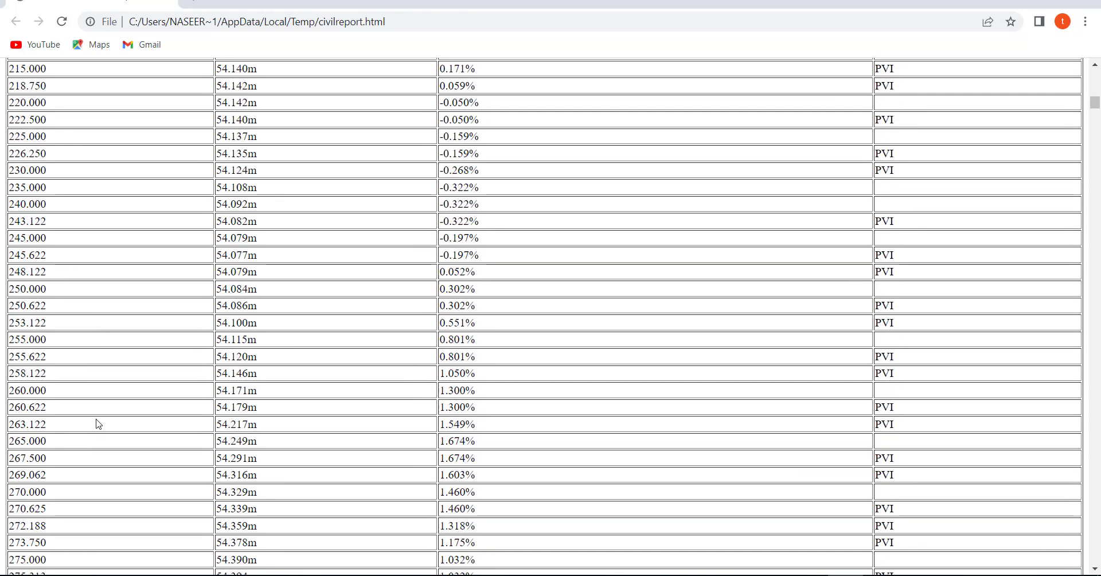
scroll(96, 424, "down", 4)
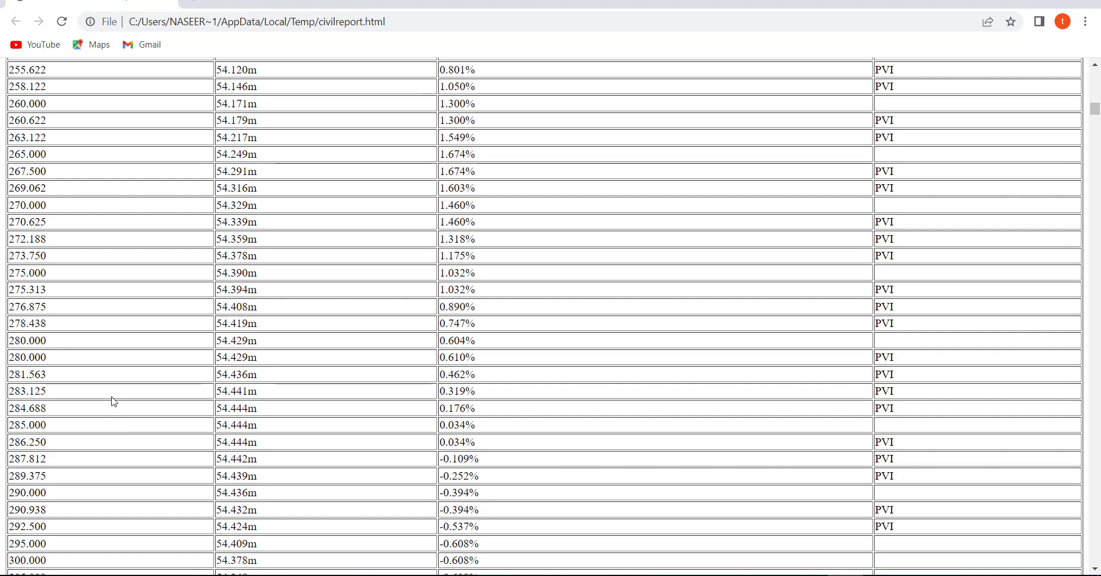
scroll(114, 401, "down", 3)
scroll(113, 401, "down", 1)
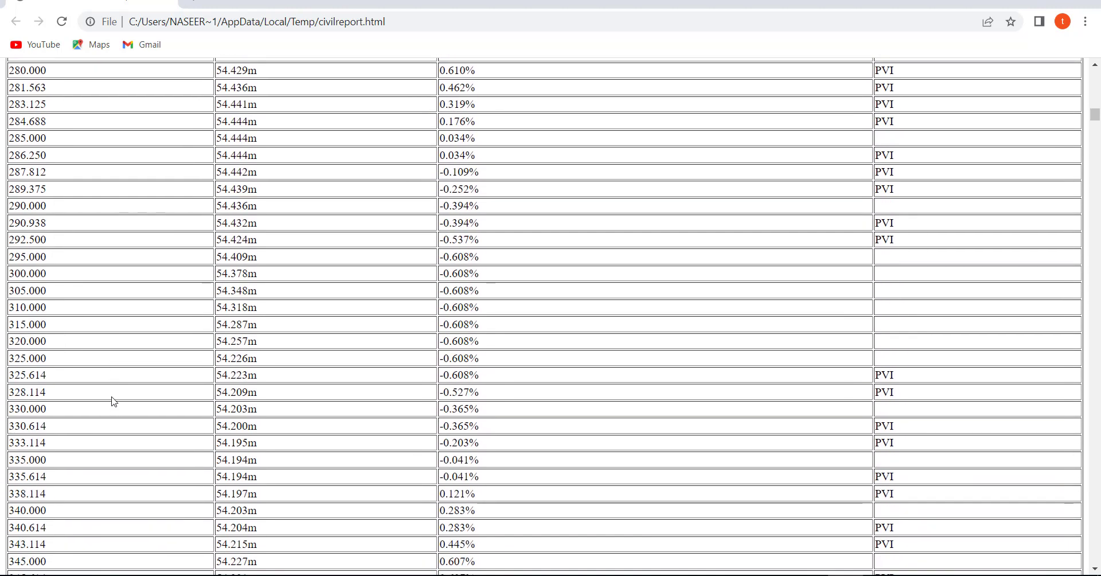
scroll(113, 401, "down", 6)
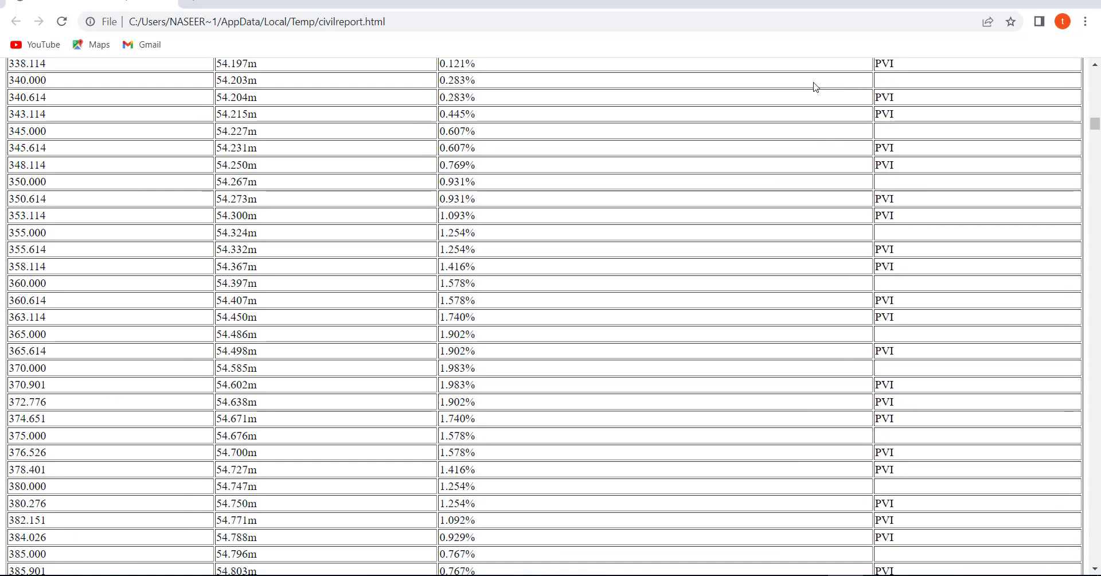
left_click(1080, 3)
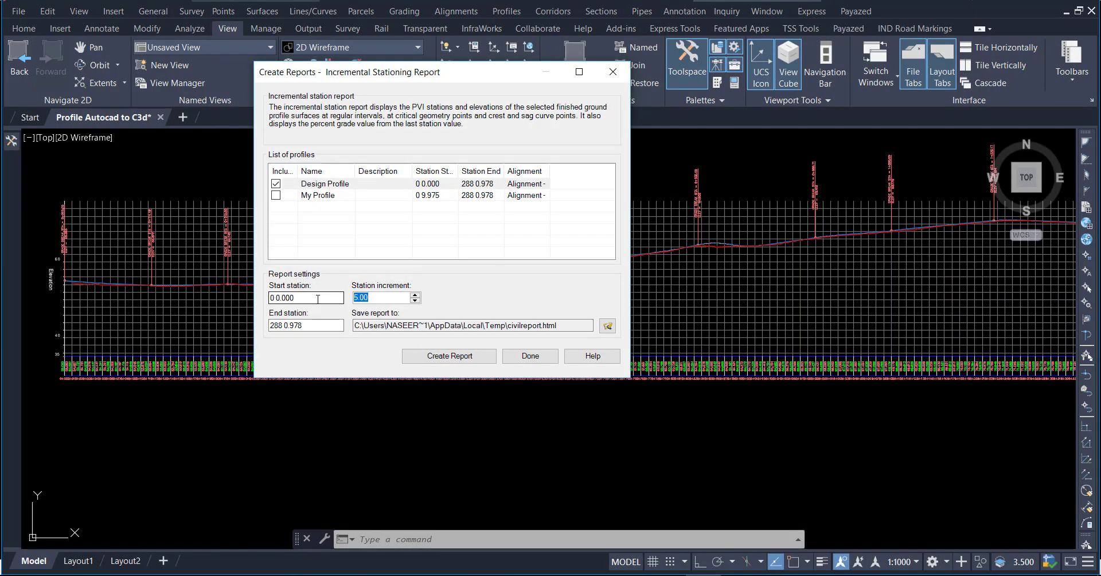
Step: Regenerate the report at a 10.00 station increment and review it to station 2880.978
type("10")
left_click(449, 356)
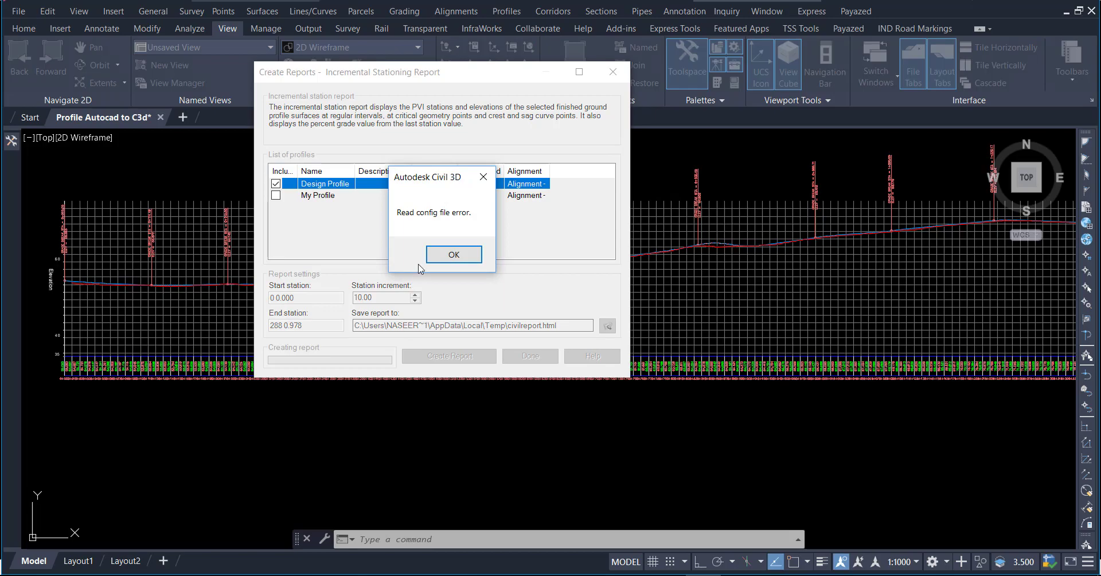
left_click(449, 254)
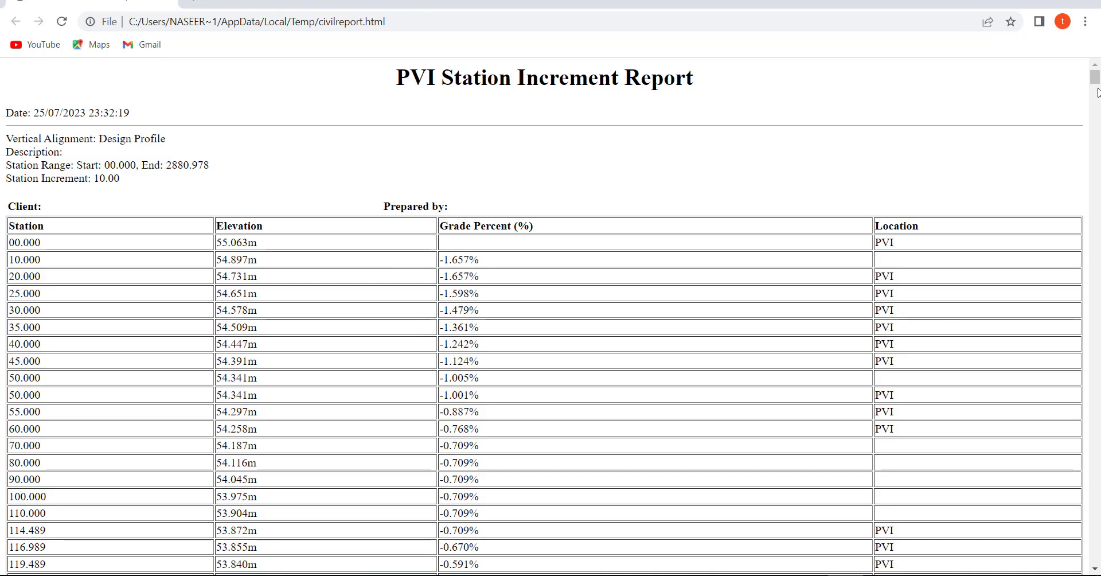
left_click_drag(1095, 78, 1095, 348)
mouse_move(1065, 393)
left_mouse_down()
mouse_move(1060, 571)
mouse_move(1087, 3)
left_mouse_up()
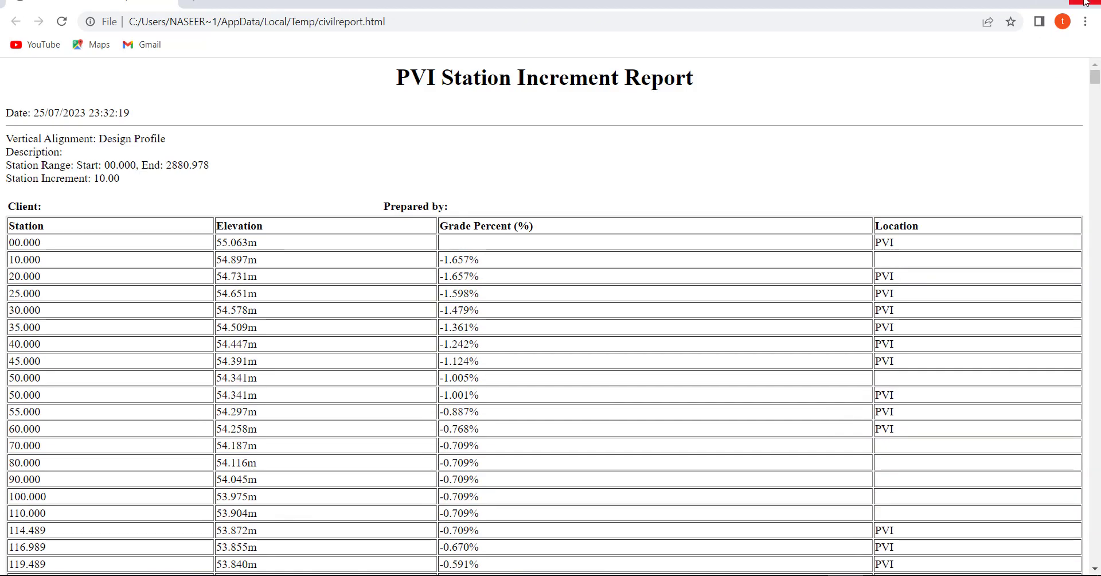
Step: Close the report and its settings, then open the profile view's Profile View Properties
left_click(1086, 3)
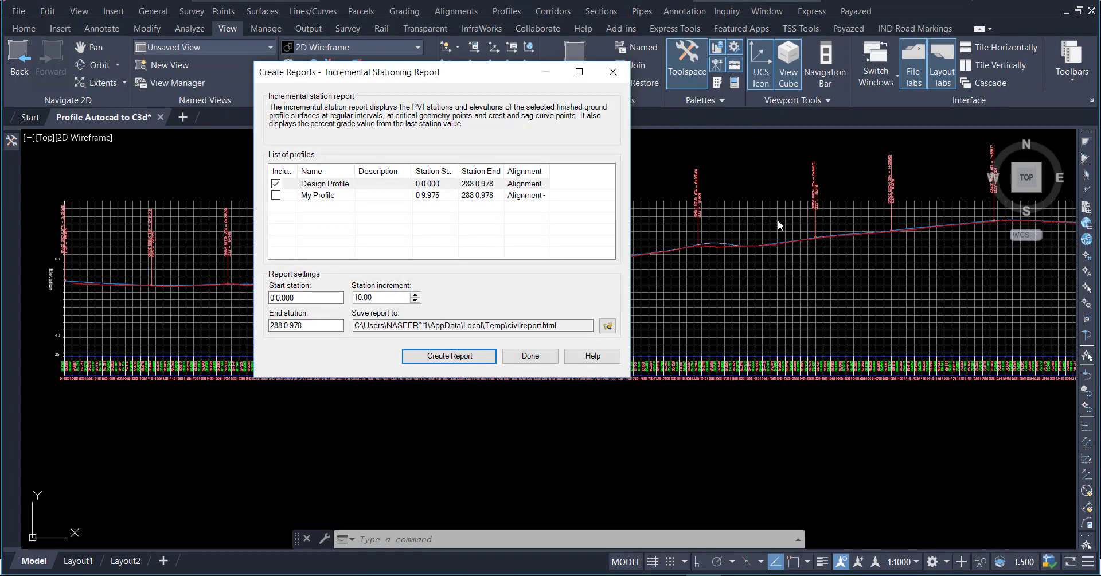
left_click(537, 362)
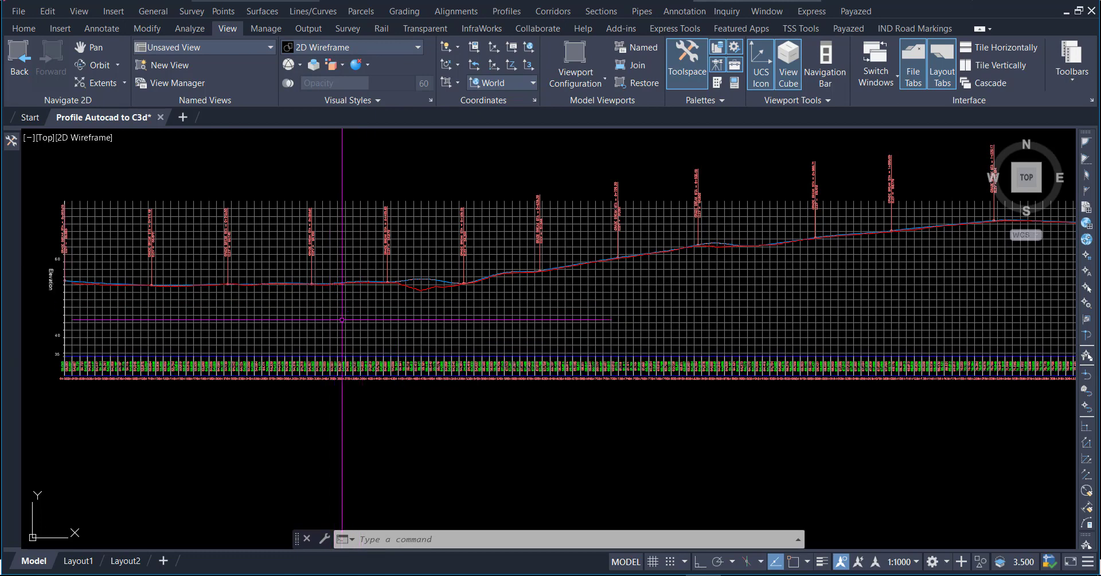
left_click(341, 309)
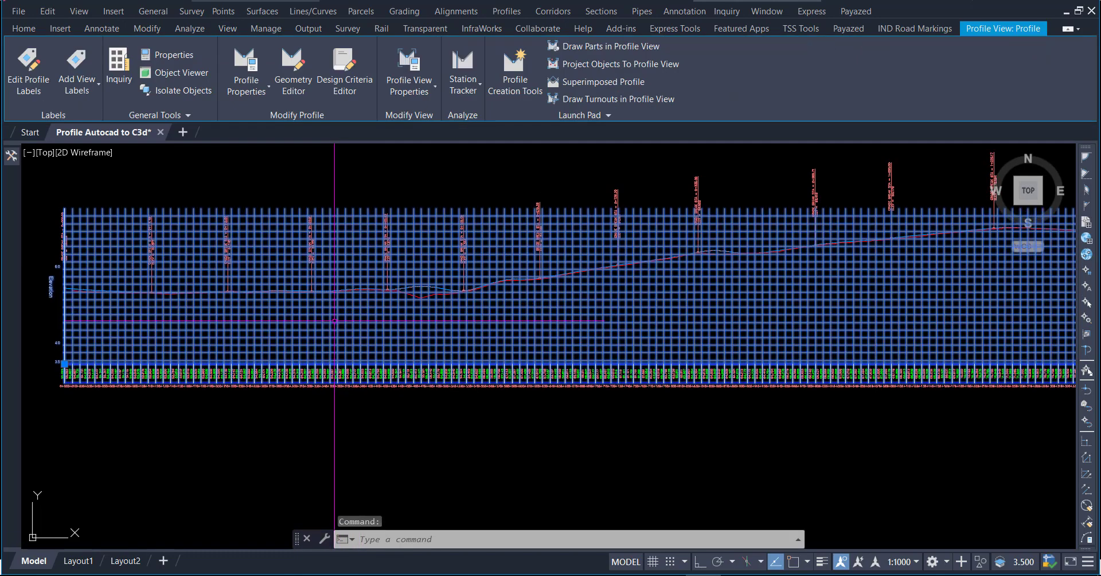
right_click(356, 310)
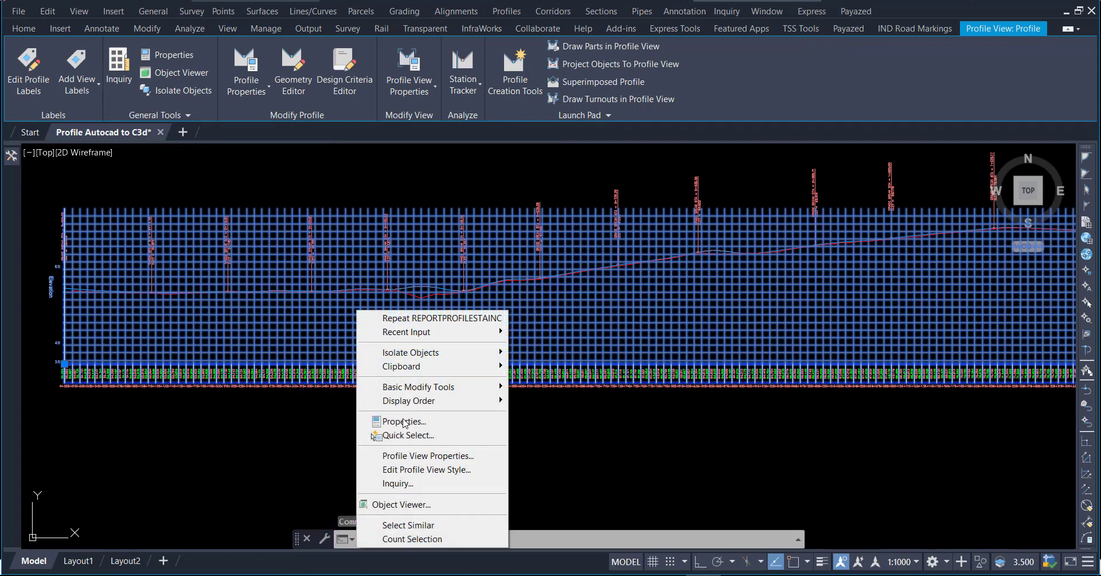
left_click(414, 455)
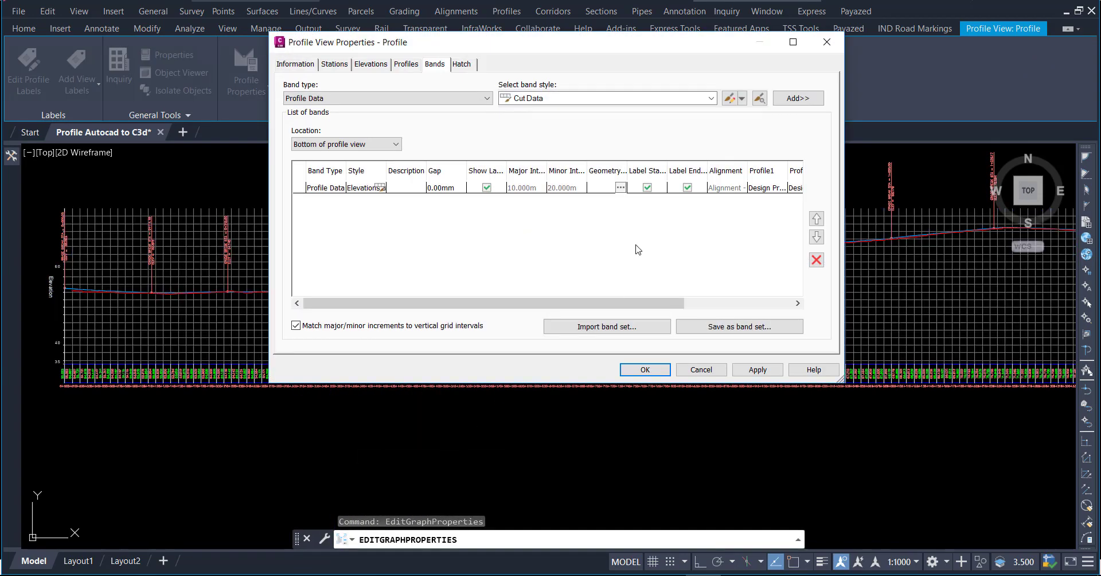
Step: Replace the existing Profile Data band with the imported Complete Band Set
left_click(724, 188)
left_click(816, 259)
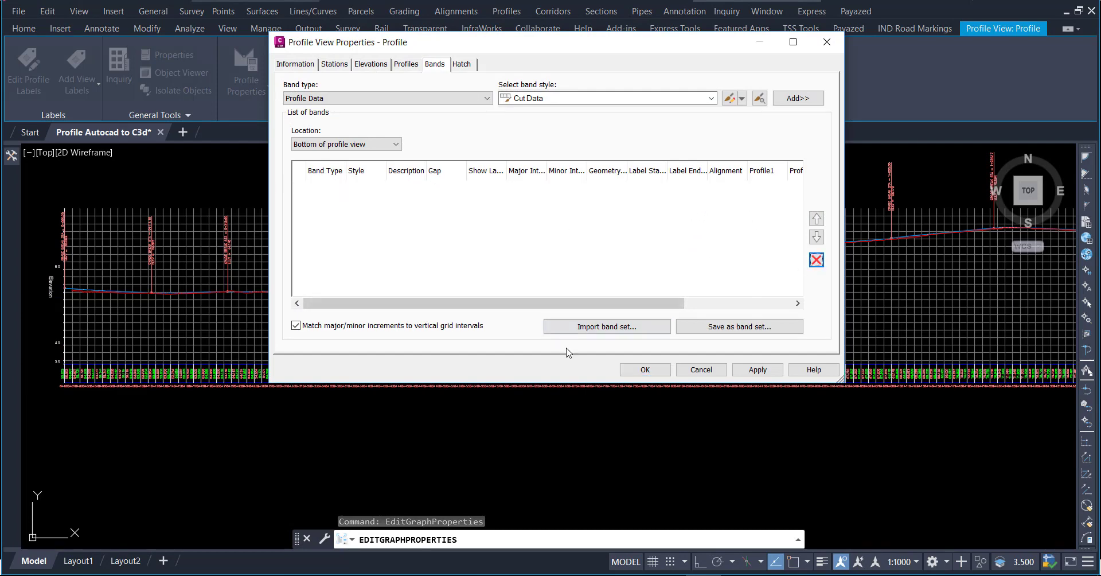
left_click(594, 328)
left_click(540, 277)
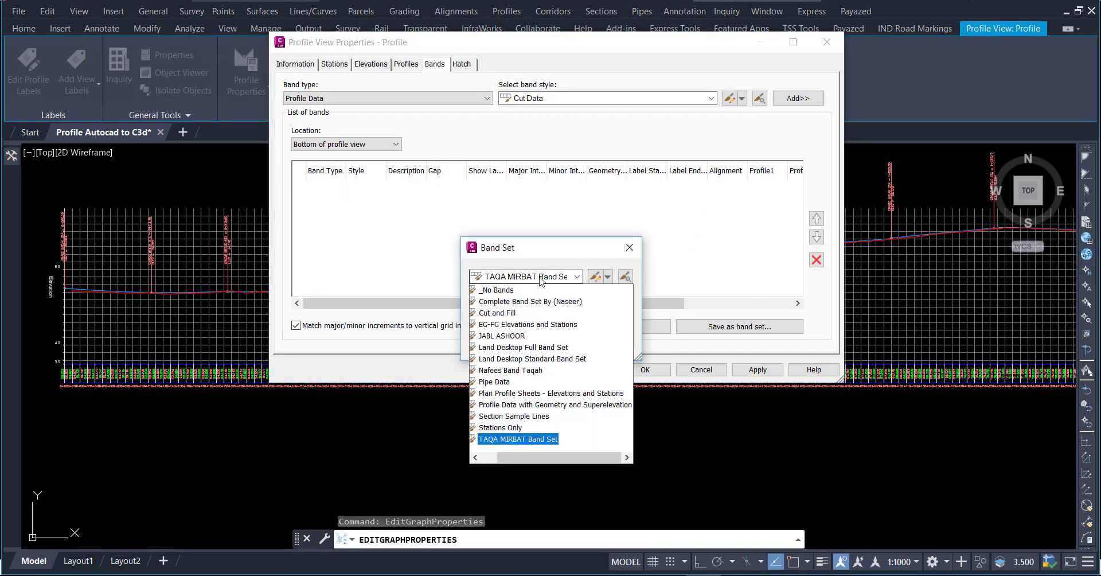
left_click(505, 301)
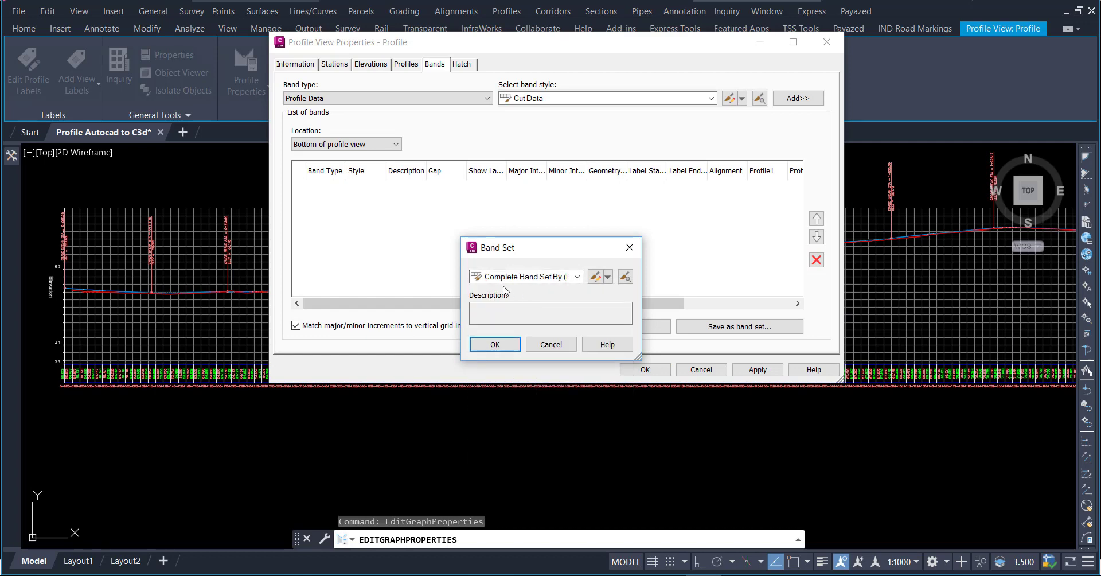
left_click(525, 343)
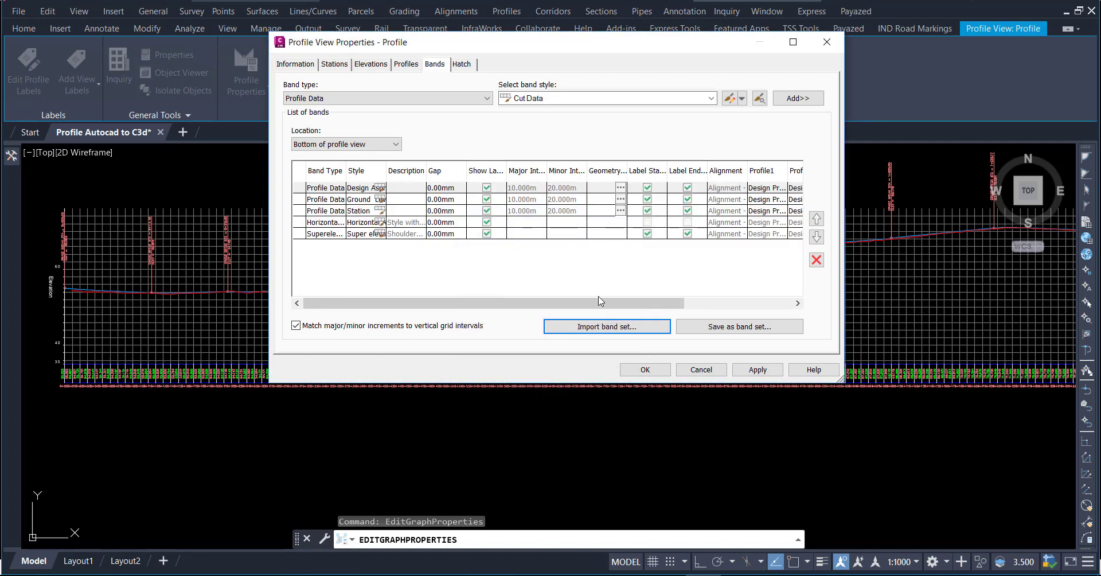
left_click_drag(600, 299, 708, 301)
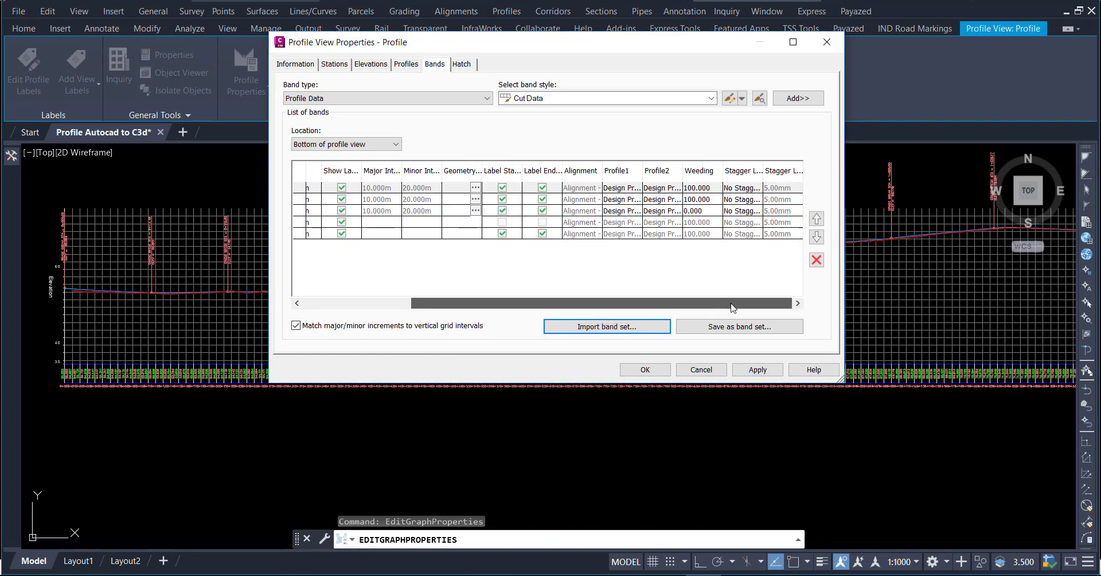
Step: Set the Ground band's Profile1 and Profile2 to My Profile and apply the changes
left_click(629, 189)
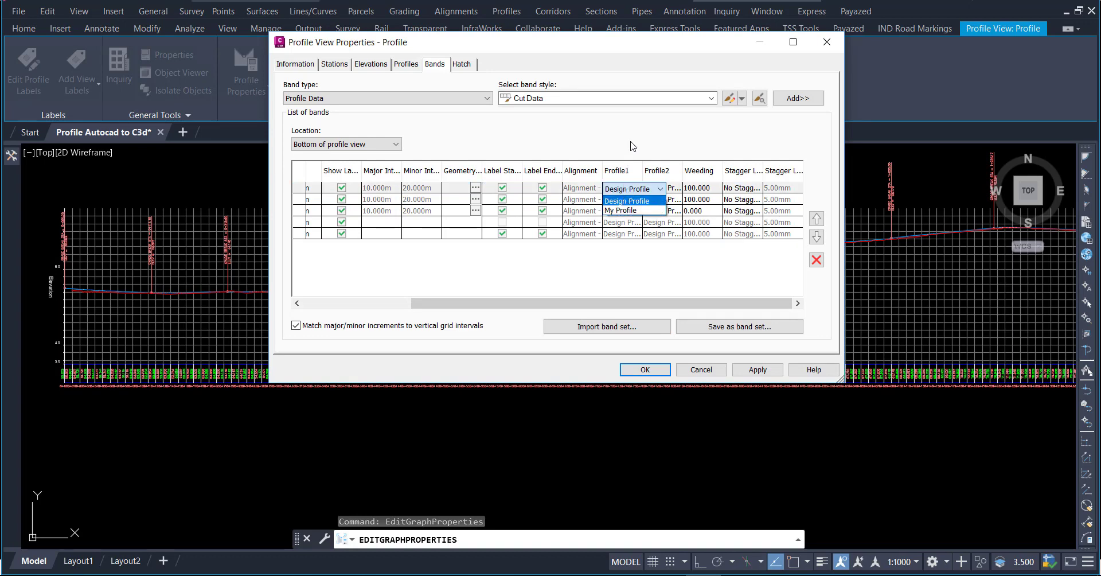
left_click(618, 200)
left_click(618, 201)
left_click(619, 200)
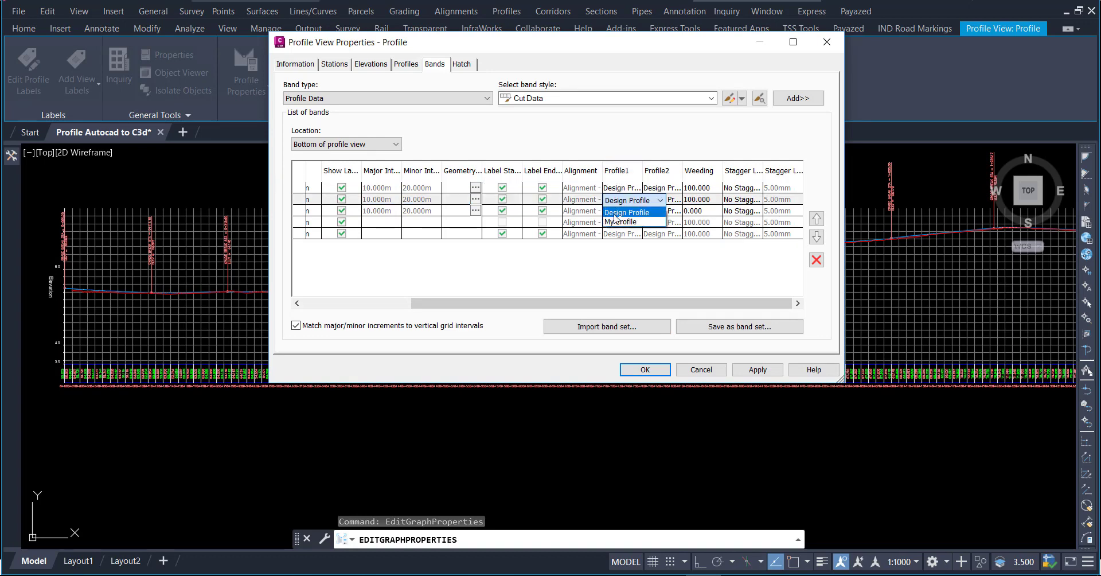
left_click(628, 216)
left_click(647, 204)
left_click(653, 216)
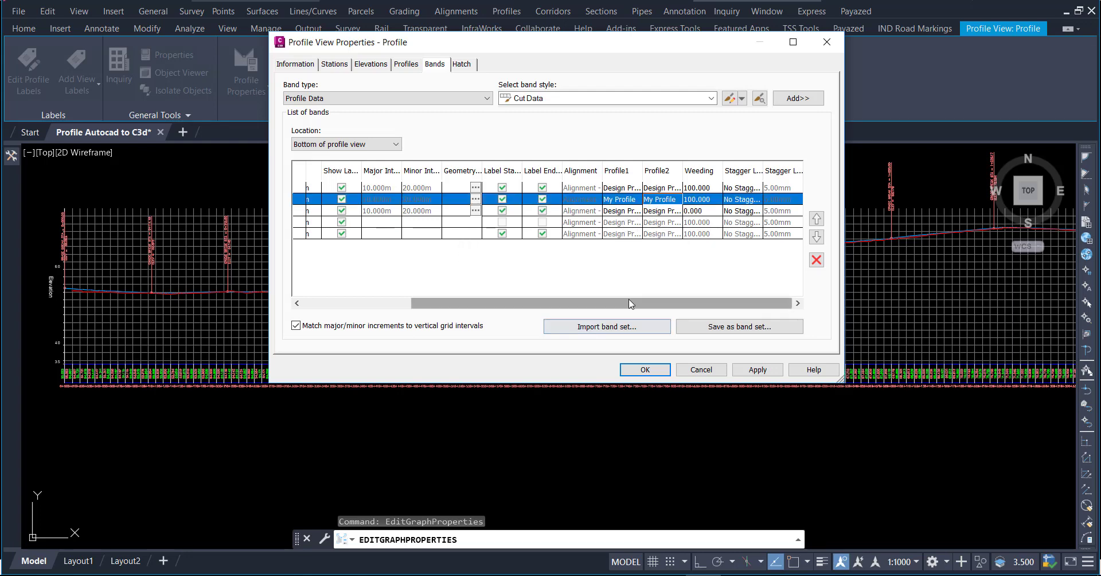
left_click_drag(630, 308, 487, 294)
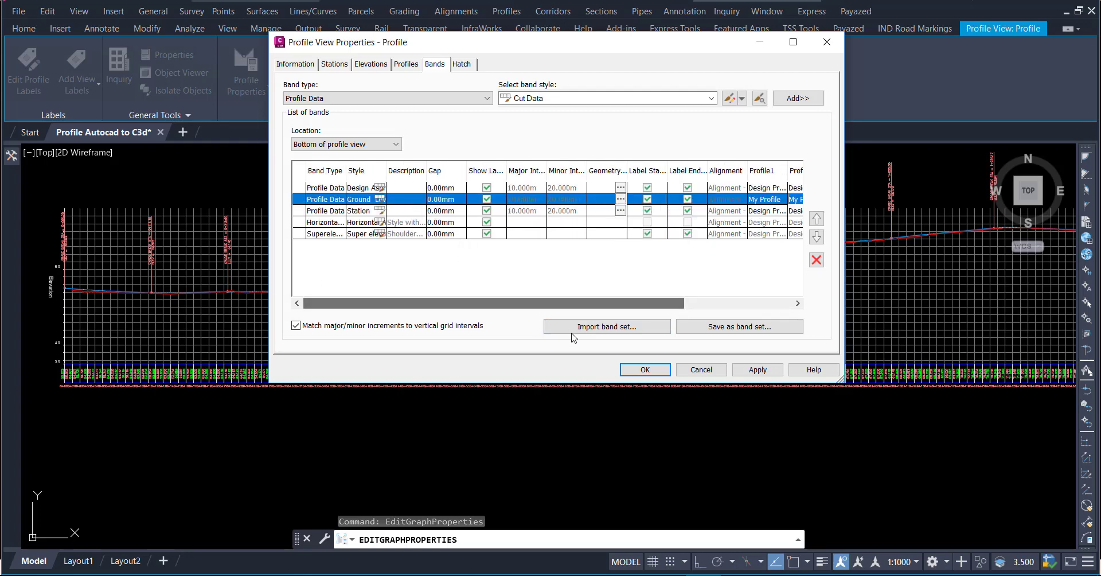
left_click(757, 369)
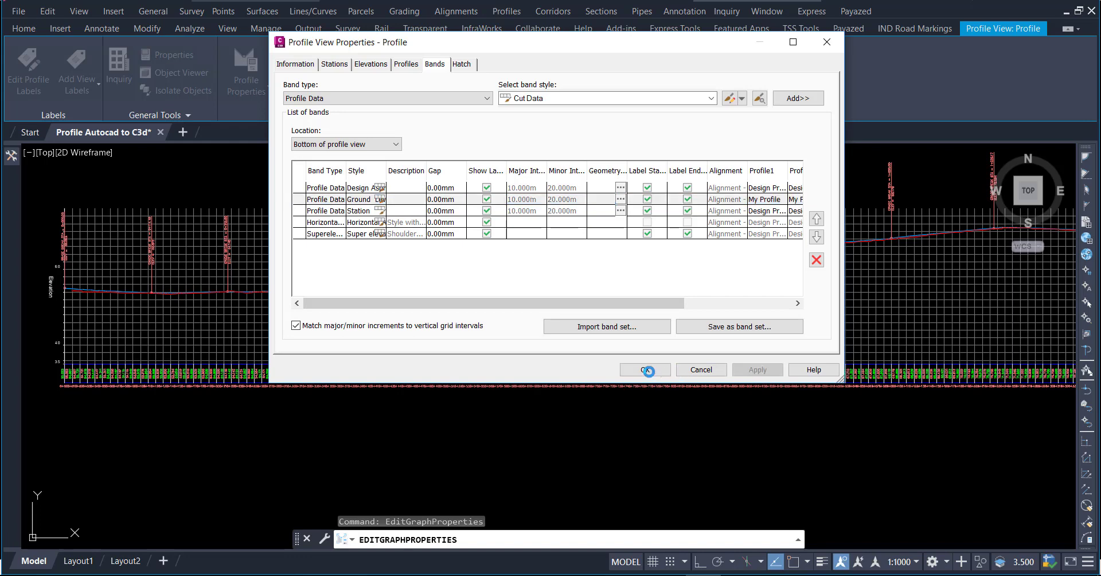
left_click(646, 370)
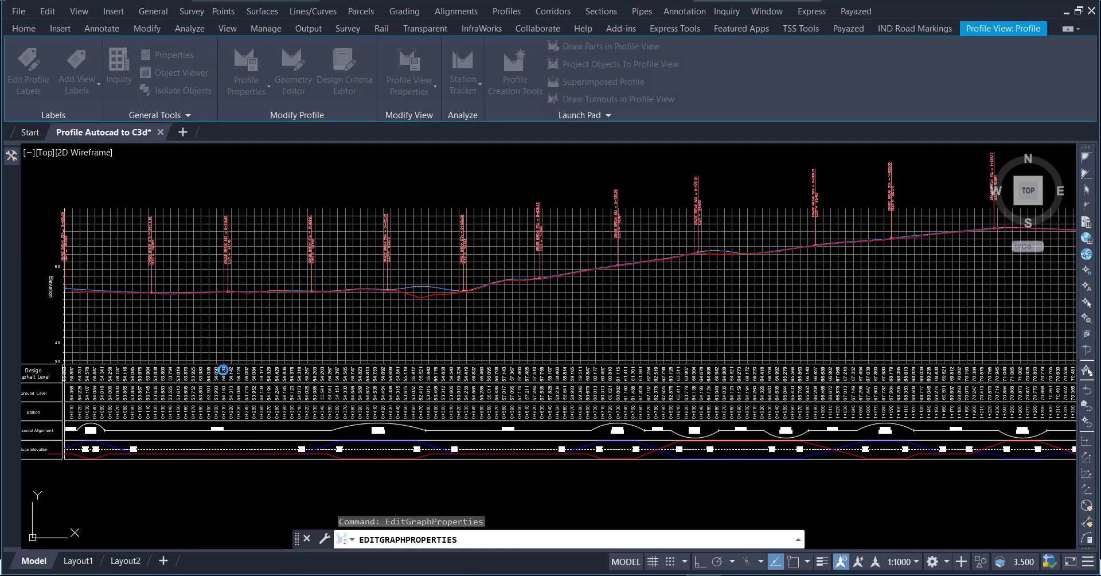
scroll(129, 395, "up", 2)
scroll(126, 392, "up", 2)
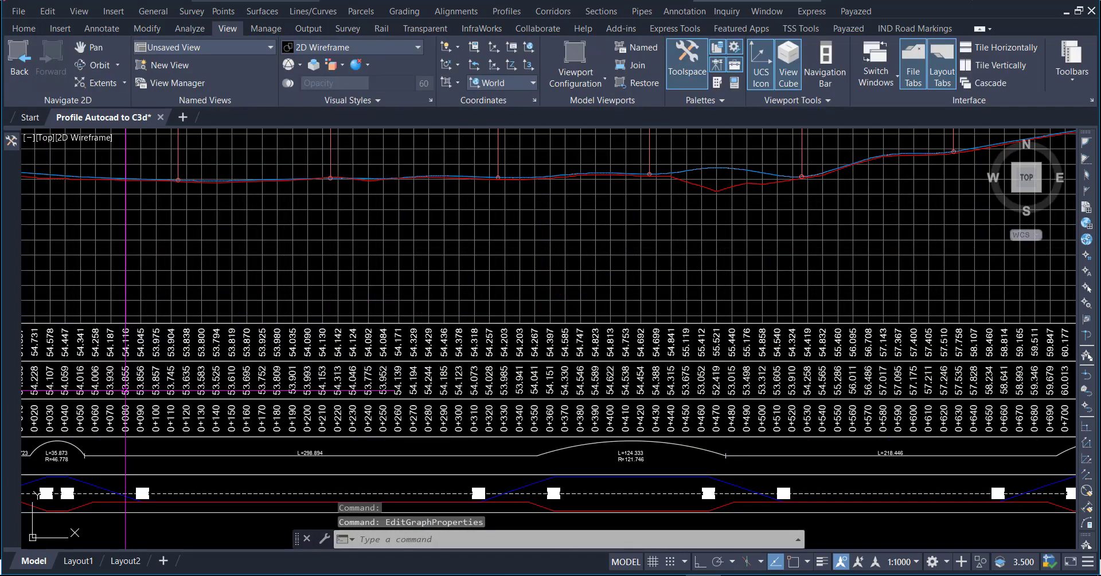
scroll(510, 386, "up", 3)
scroll(599, 396, "down", 3)
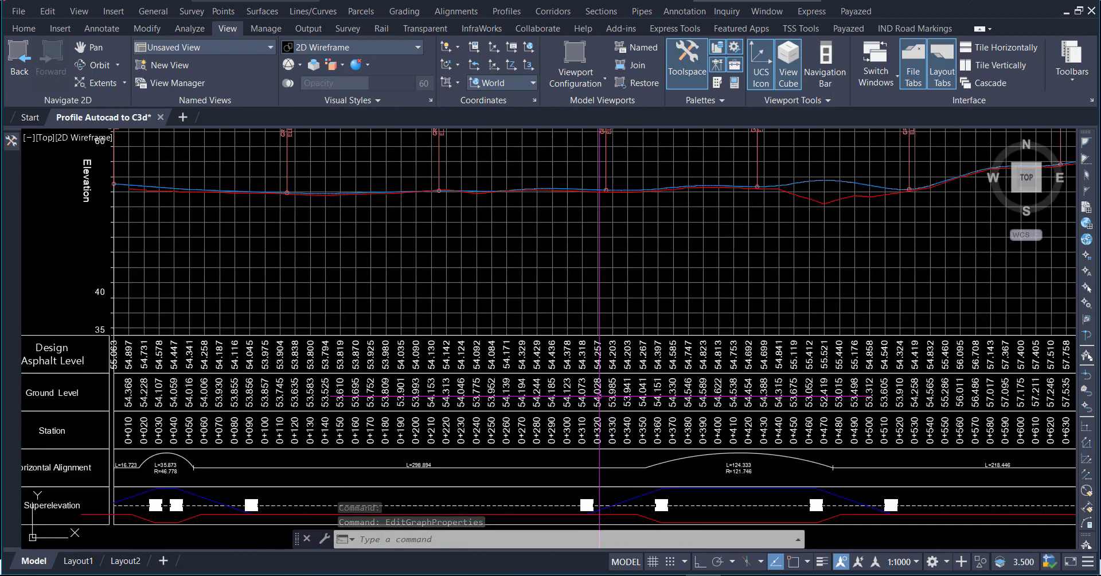
scroll(551, 390, "down", 3)
scroll(573, 407, "down", 2)
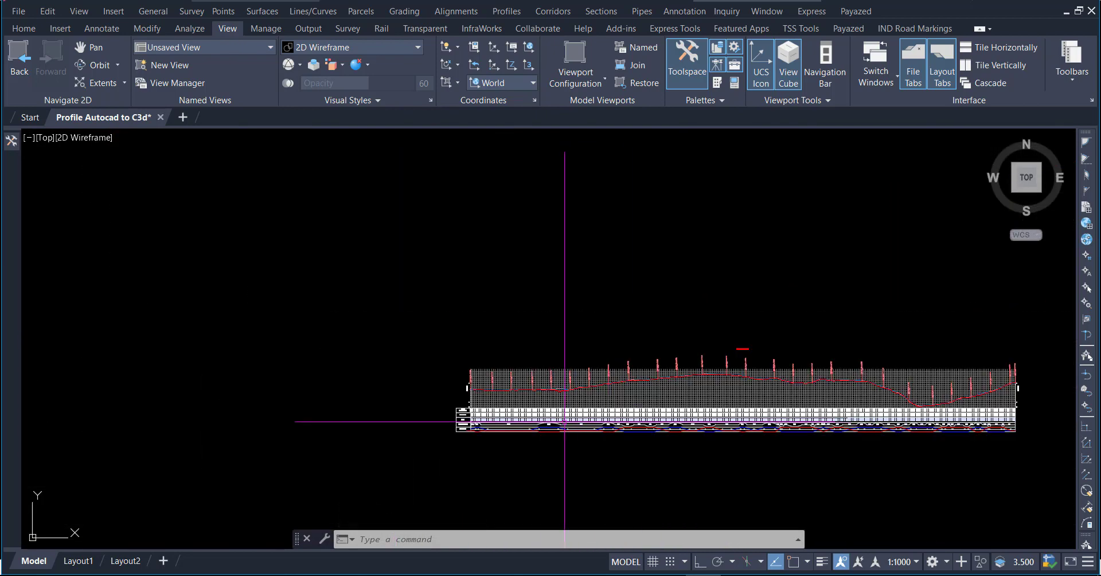
scroll(565, 421, "down", 3)
scroll(315, 205, "up", 8)
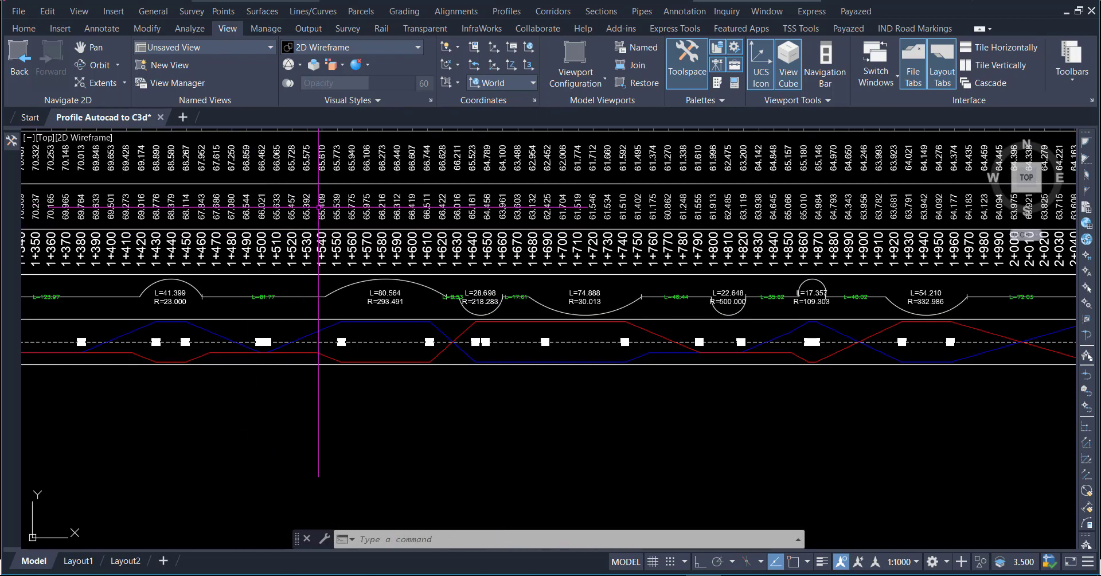
left_click(319, 205)
key("Escape")
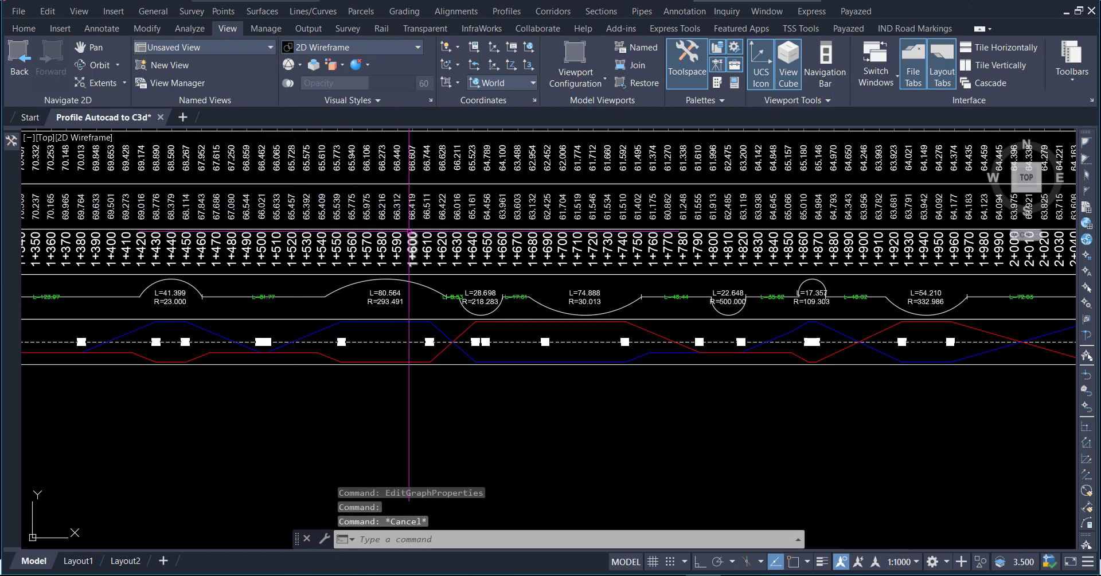
key("Escape")
scroll(344, 198, "down", 3)
scroll(475, 339, "down", 3)
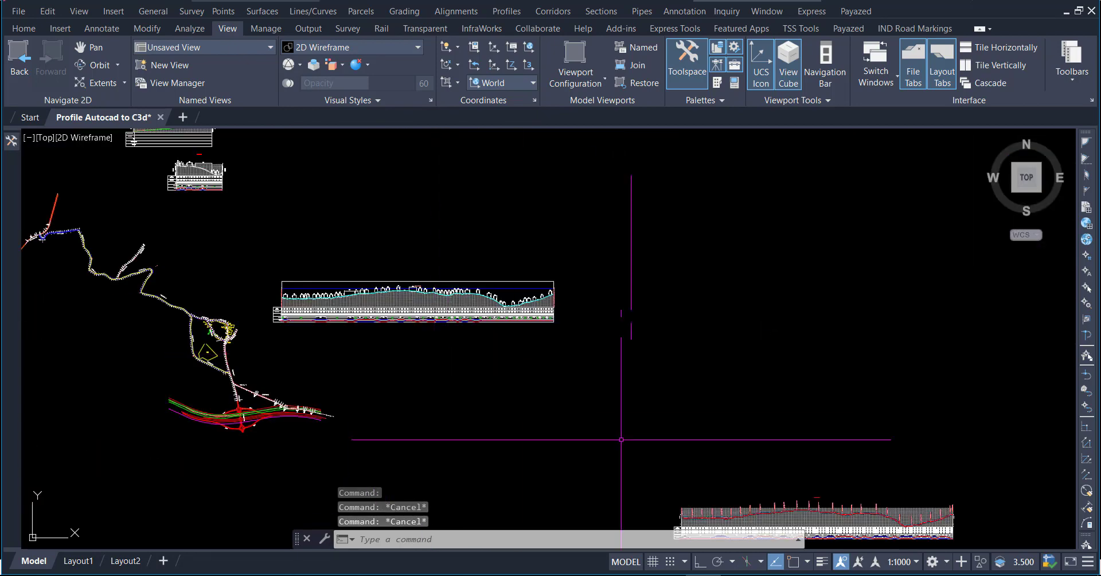
middle_click_drag(691, 438, 586, 356)
scroll(585, 355, "up", 1)
scroll(565, 367, "up", 3)
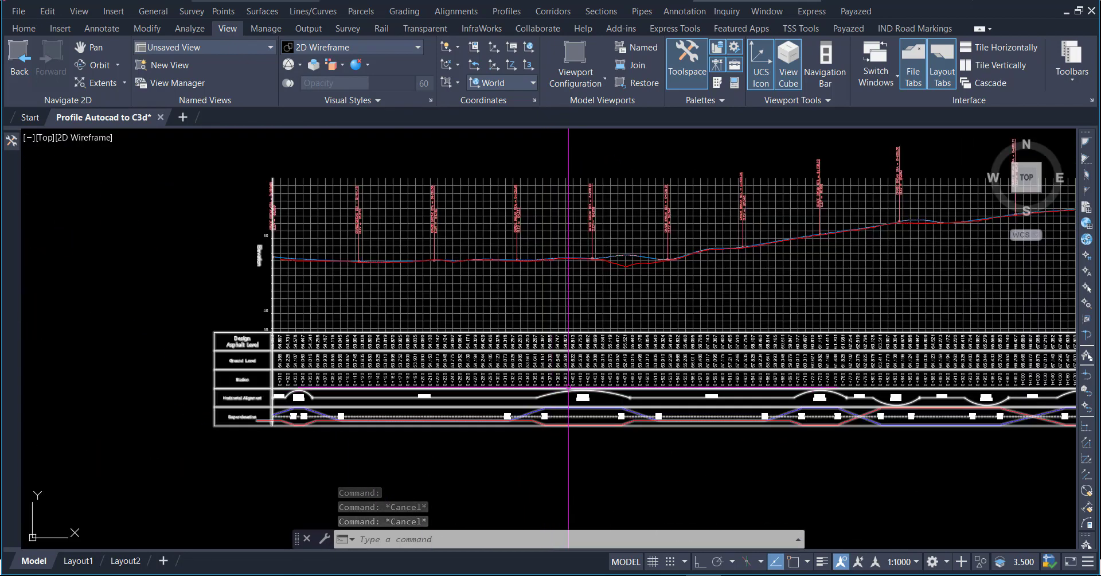
scroll(323, 414, "up", 2)
scroll(323, 414, "up", 3)
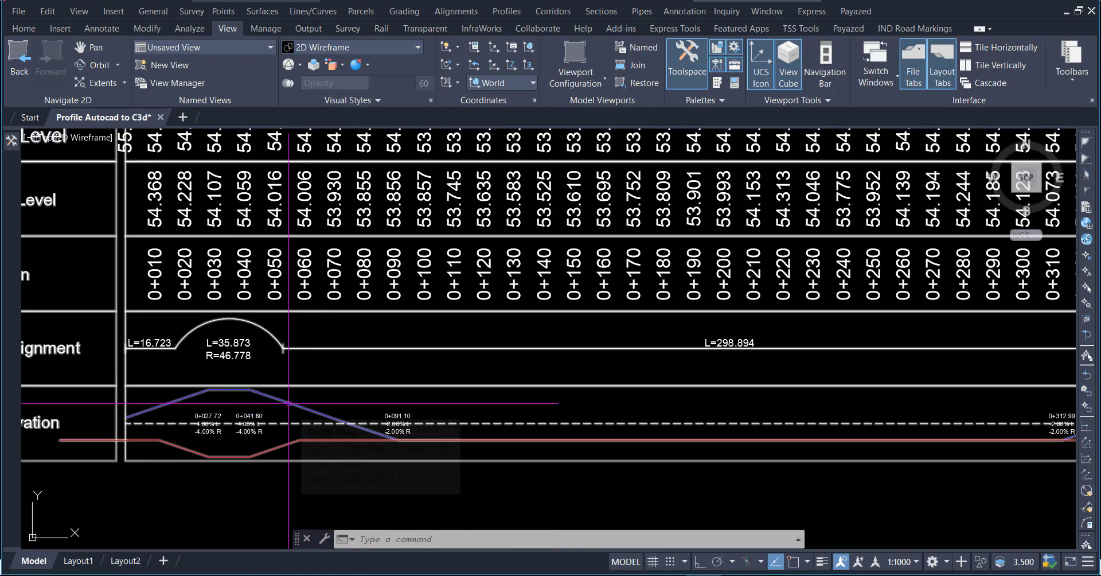
scroll(215, 429, "down", 3)
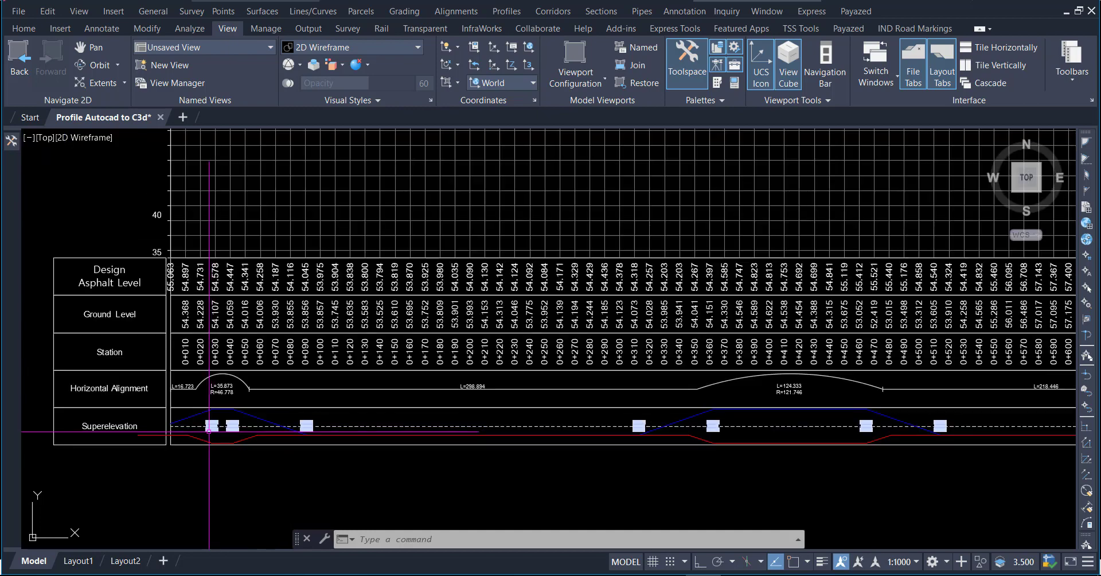
scroll(677, 449, "down", 3)
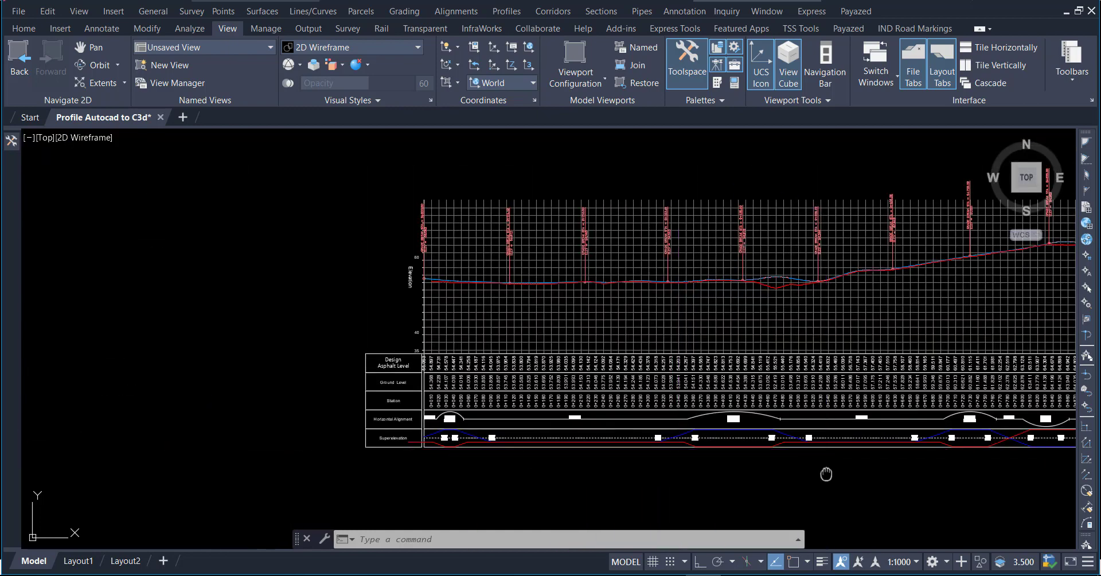
scroll(826, 470, "up", 2)
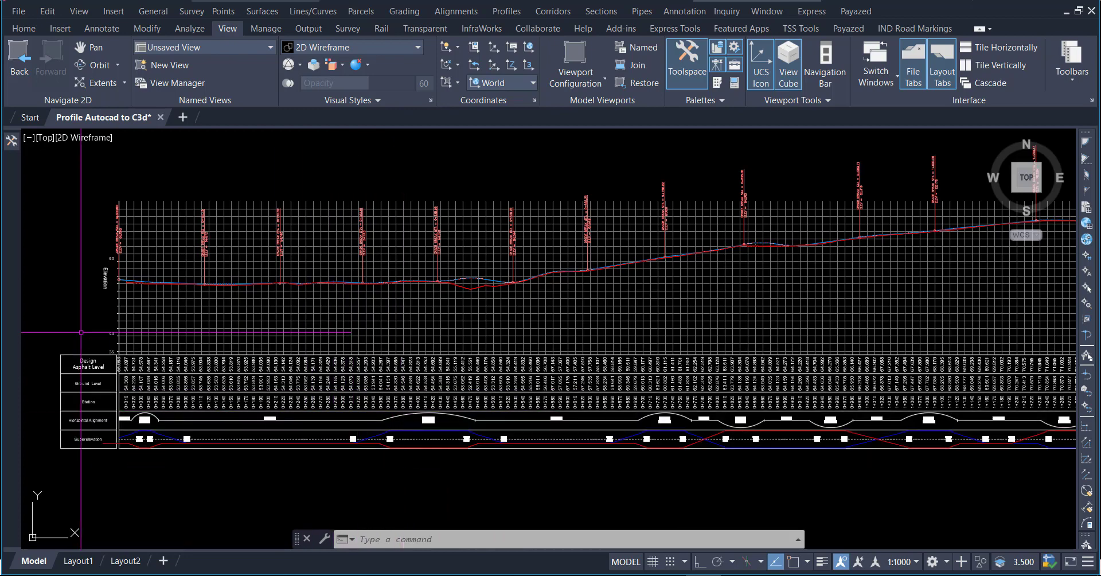
middle_click_drag(423, 454, 386, 475)
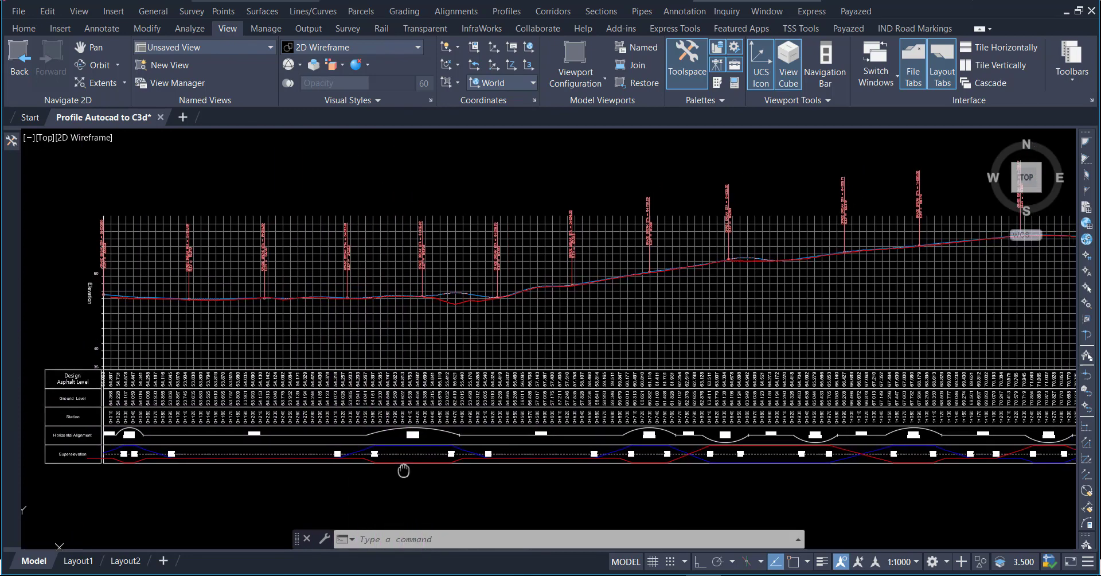
middle_click_drag(918, 485, 738, 475)
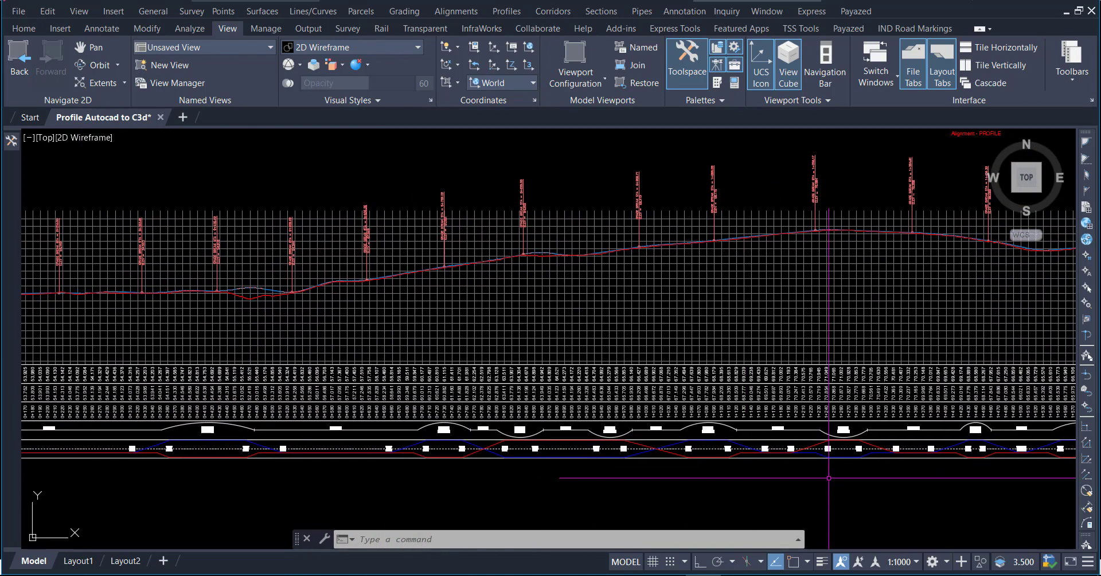
scroll(827, 476, "down", 3)
middle_click_drag(910, 481, 664, 451)
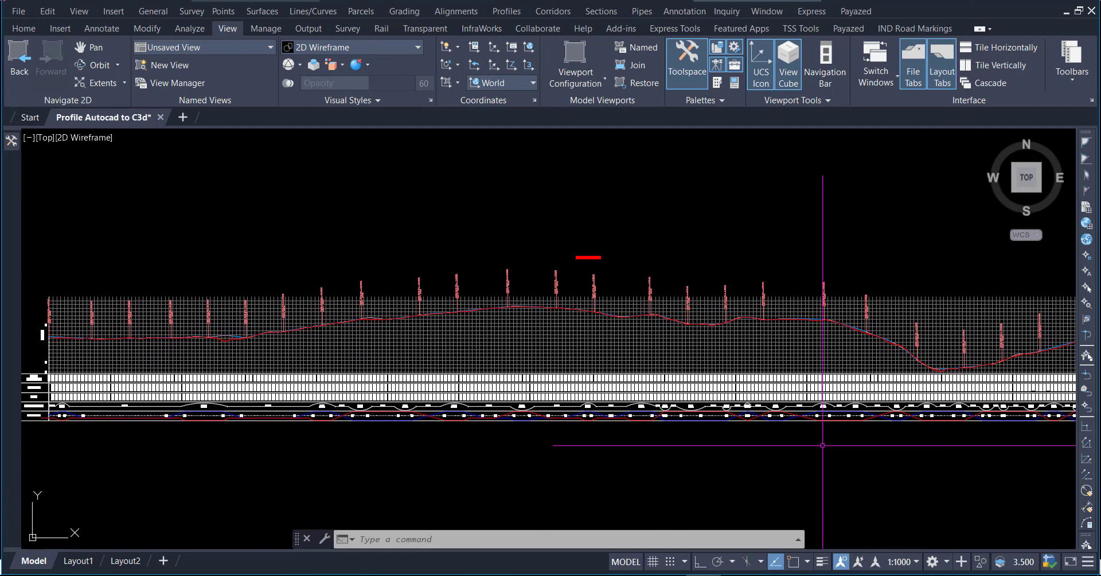
scroll(574, 407, "up", 6)
scroll(659, 475, "down", 3)
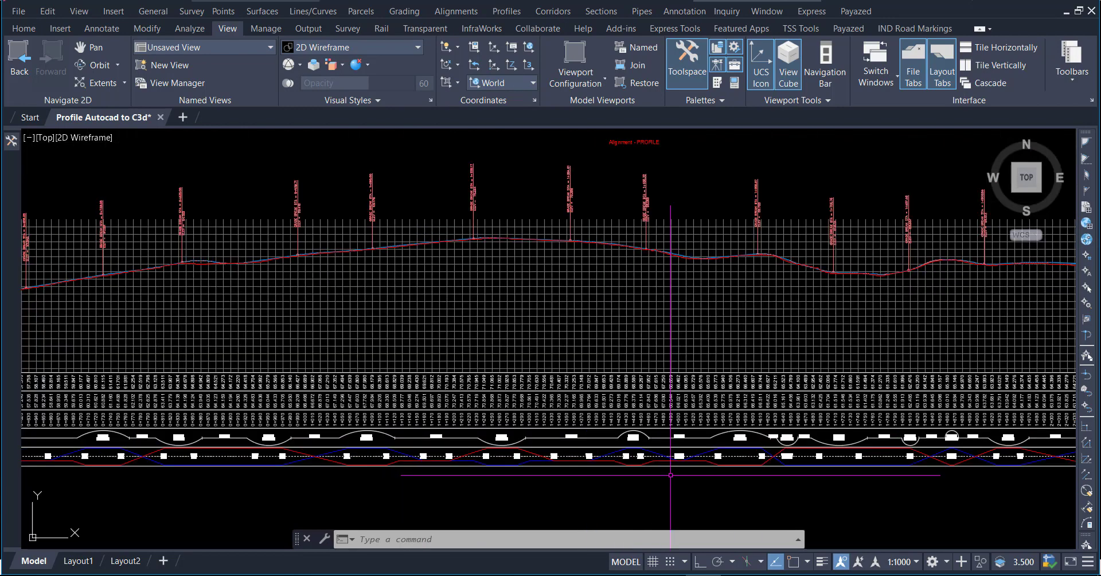
scroll(670, 475, "down", 3)
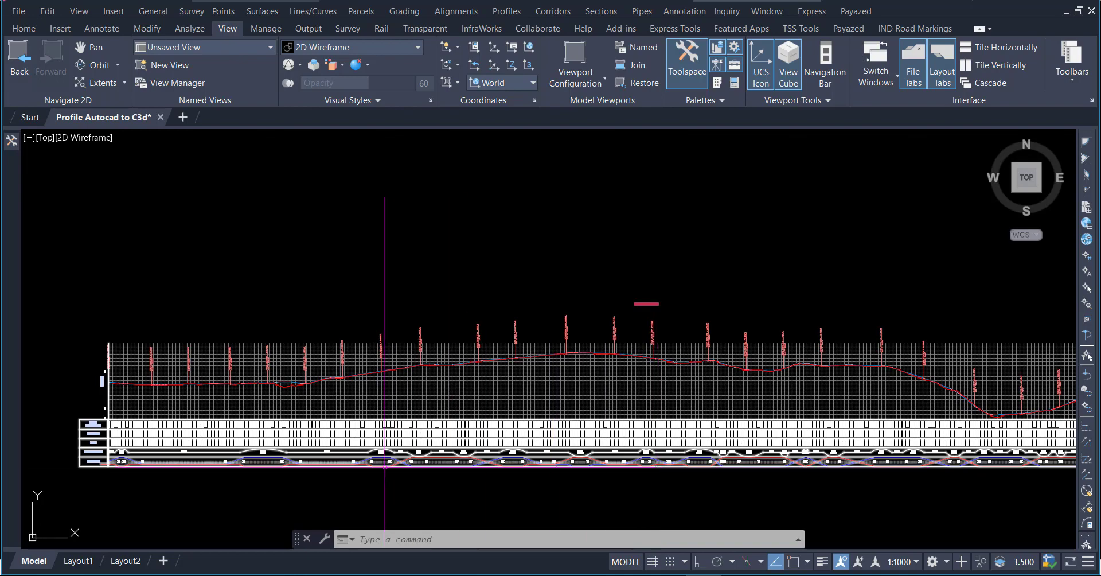
scroll(227, 467, "up", 3)
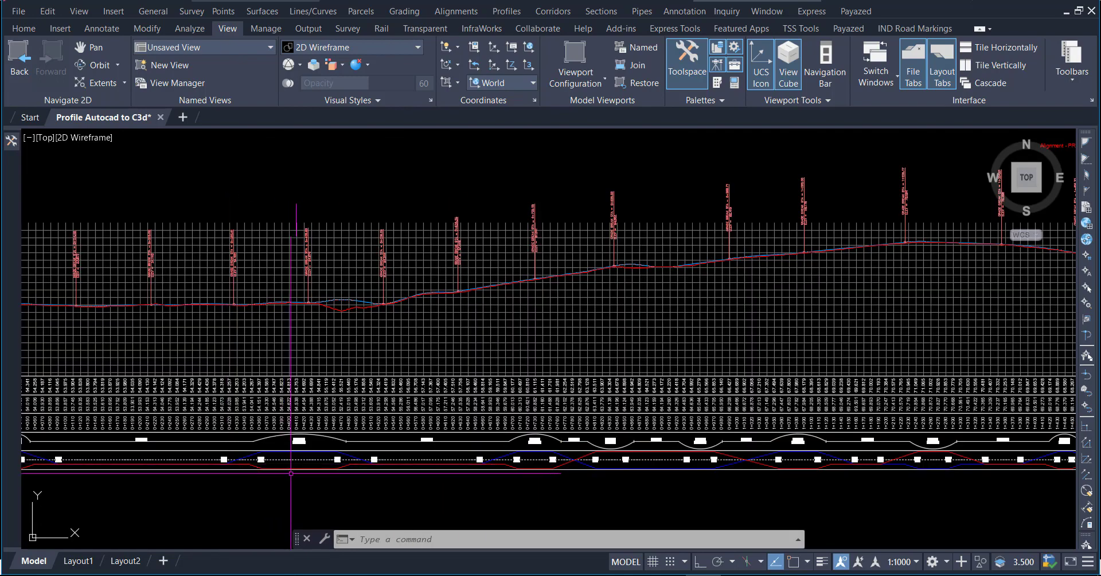
middle_click_drag(364, 468, 474, 458)
scroll(492, 450, "up", 1)
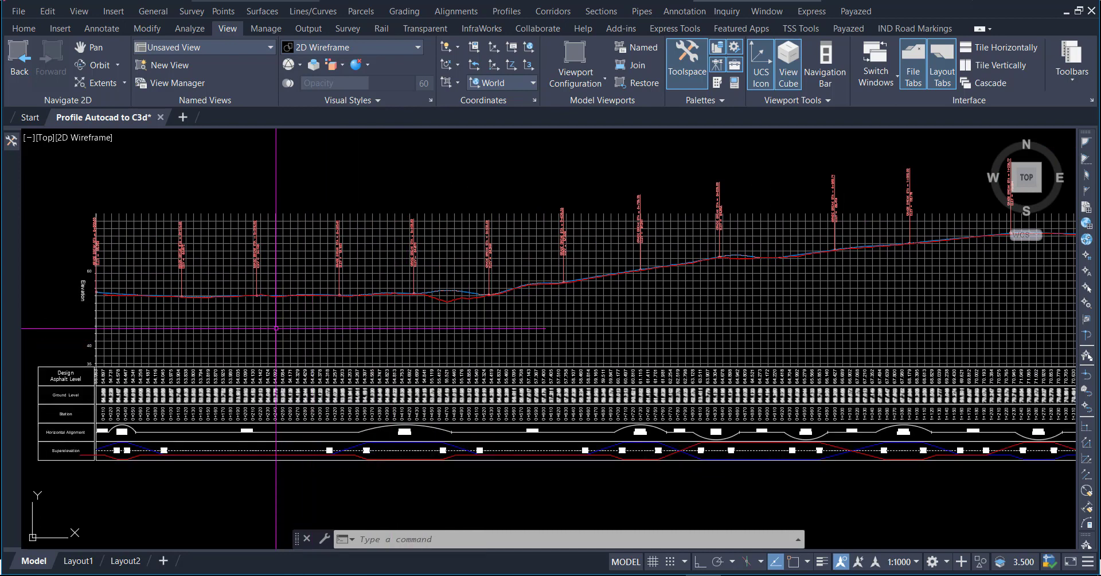
scroll(89, 333, "up", 3)
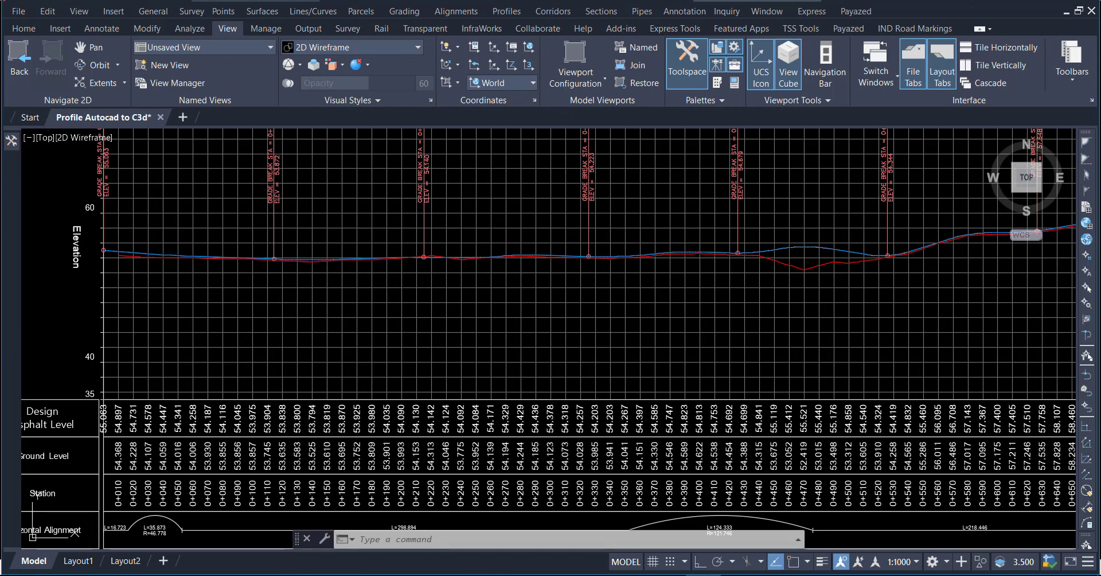
Step: Give the TAQA MIRBAT Profile Format style 2.000m major and minor vertical axis tick intervals
left_click(88, 356)
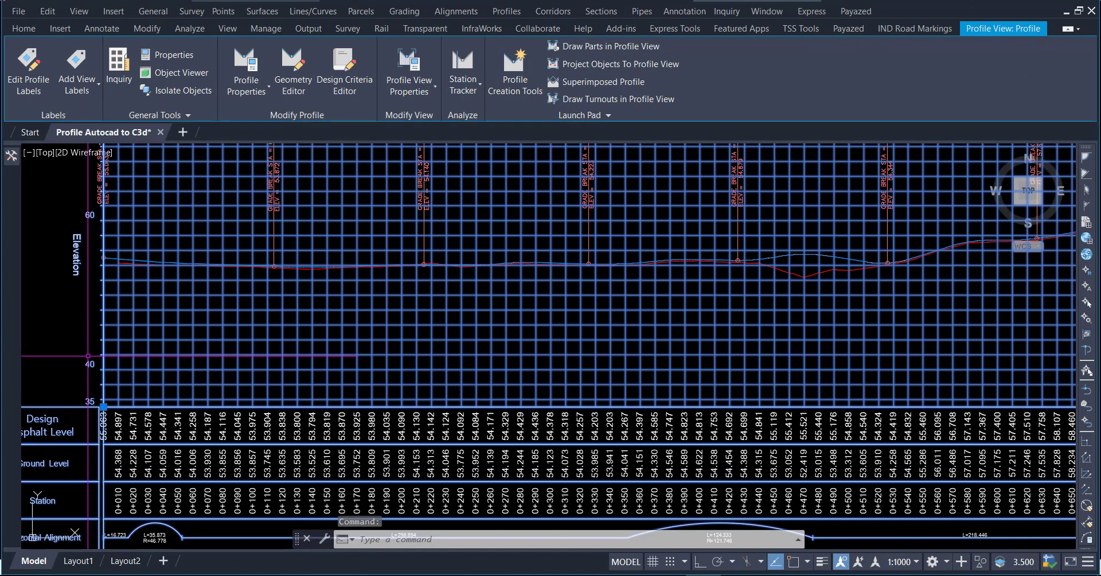
right_click(56, 260)
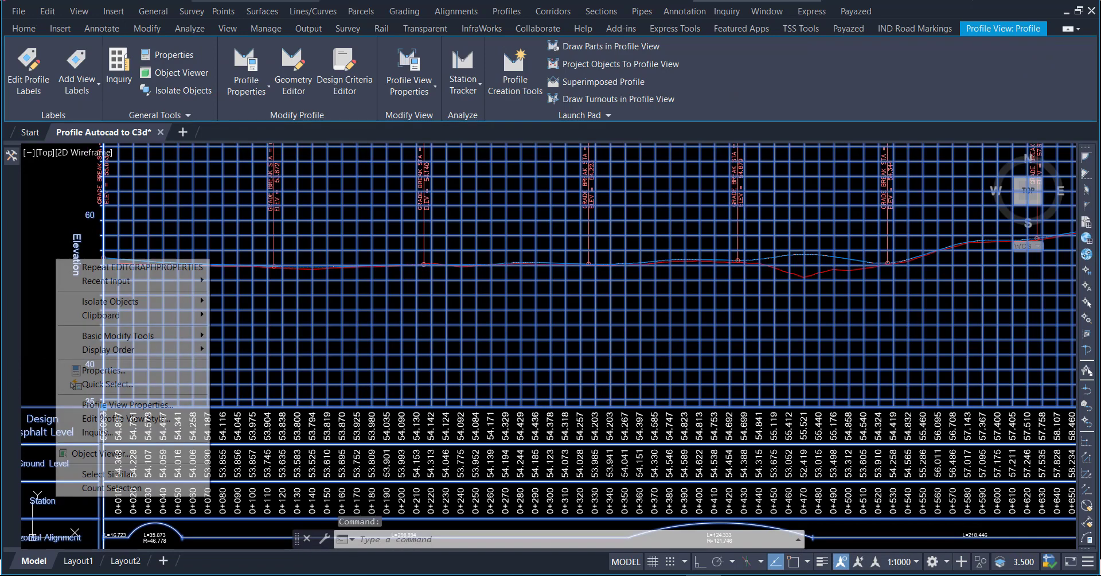
left_click(143, 418)
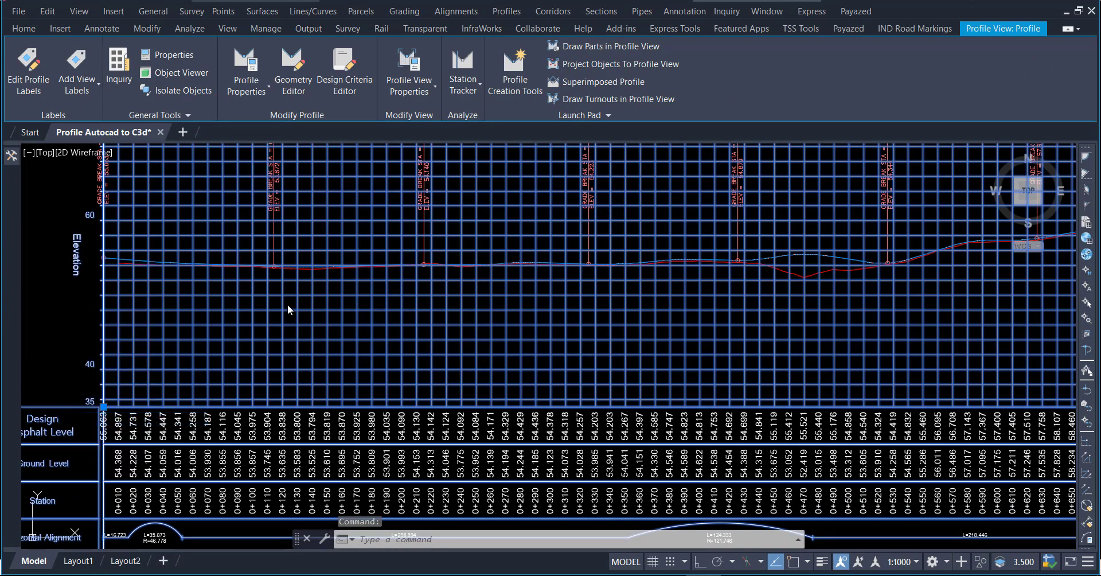
left_click_drag(463, 127, 463, 60)
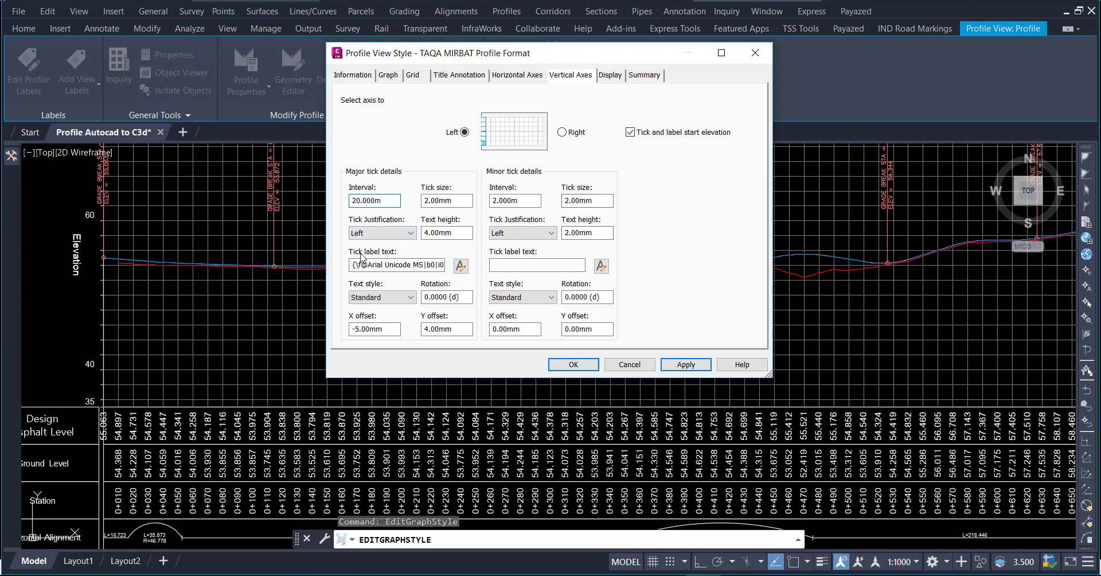
left_click(582, 365)
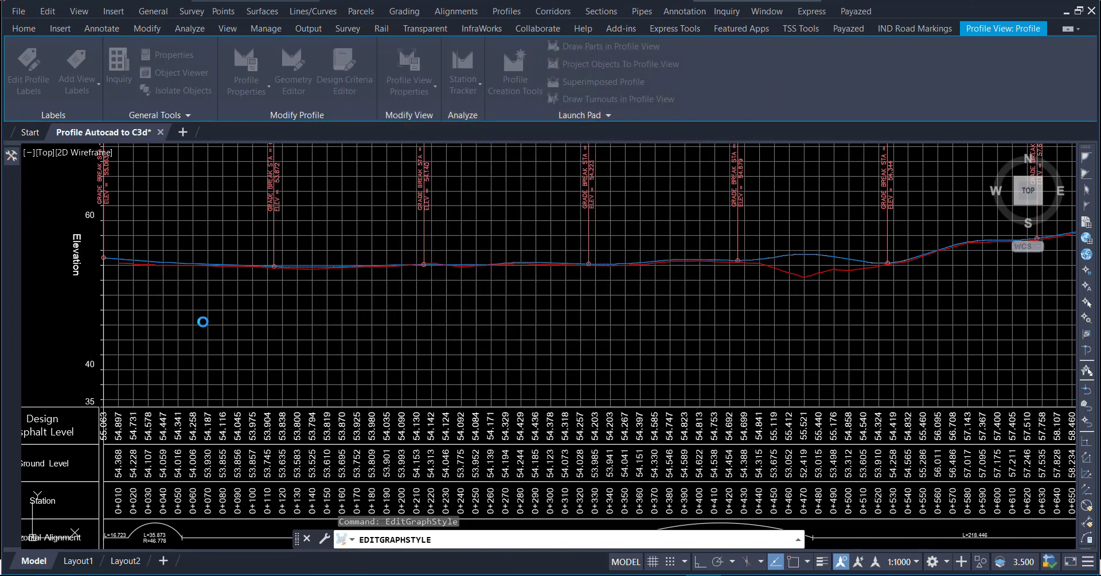
Step: Deselect the profile view and zoom out and back in to check the 2 m elevation labels
key("Escape")
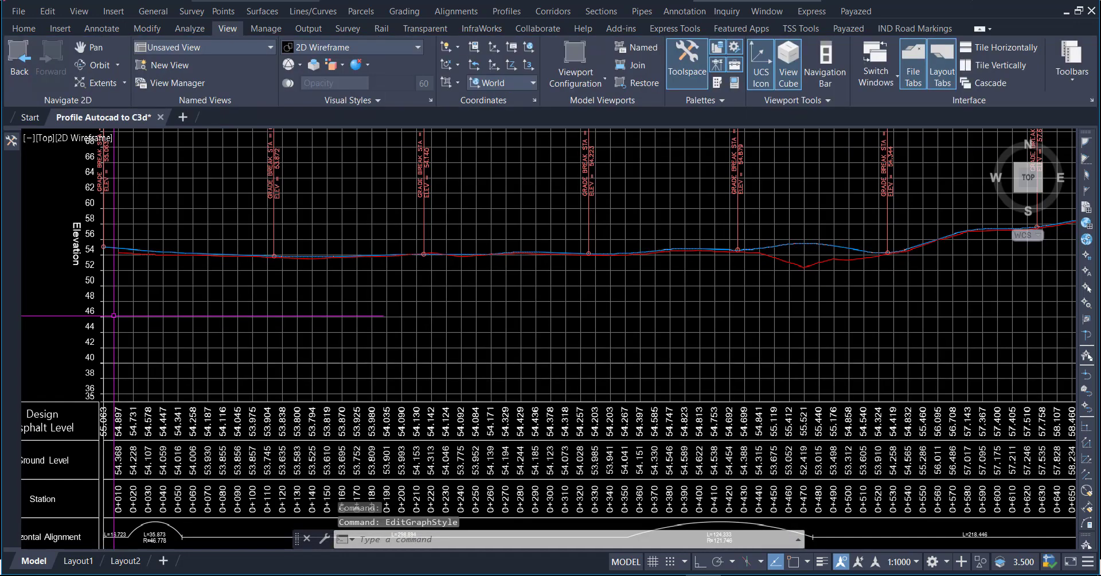
scroll(181, 407, "down", 3)
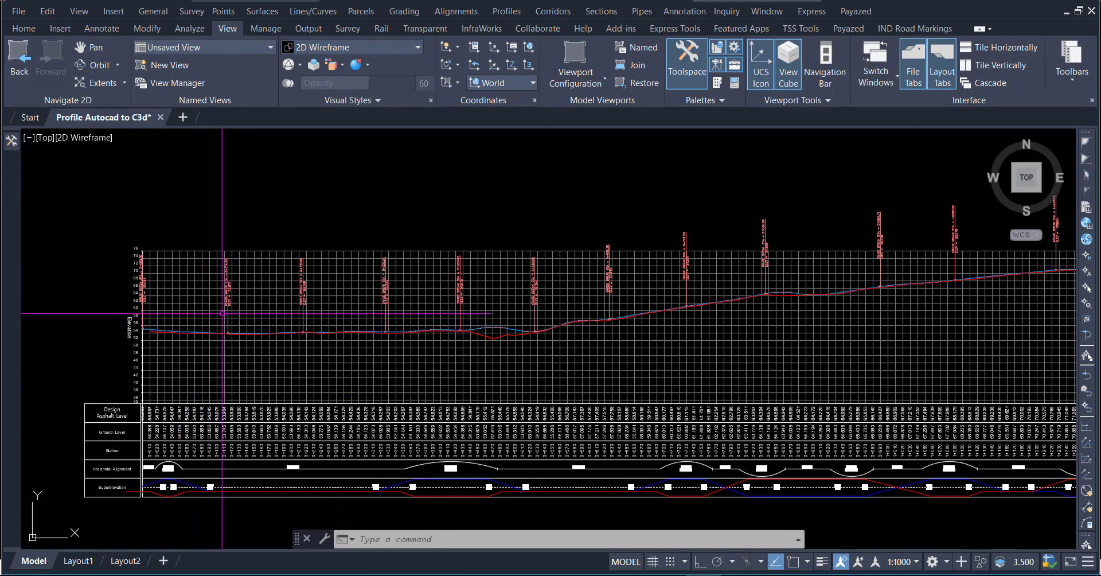
scroll(166, 332, "up", 3)
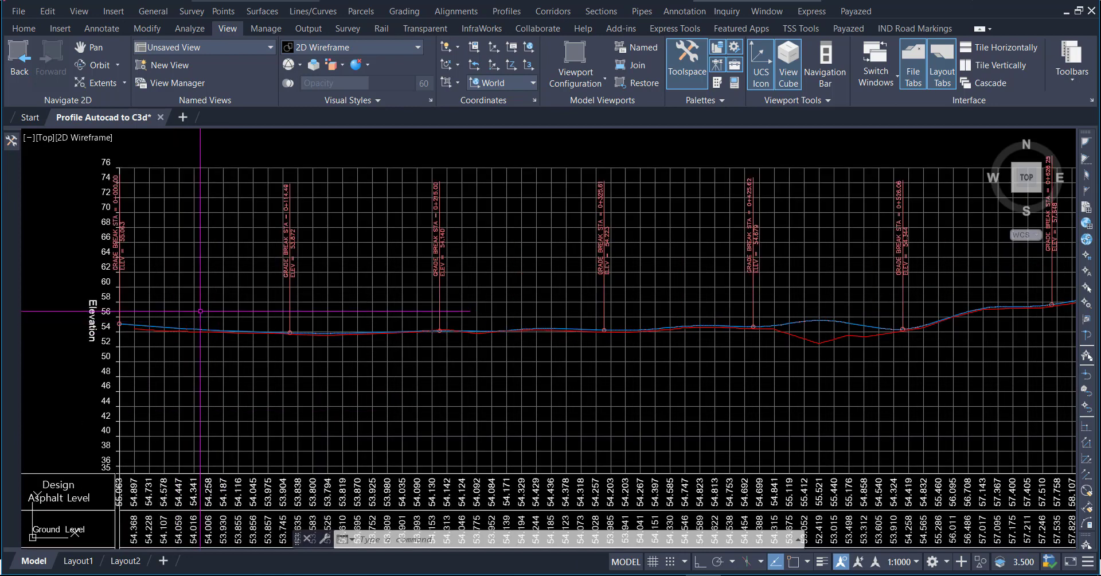
Step: Delete the grade break labels from the profile and clear the remaining selection
left_click(288, 295)
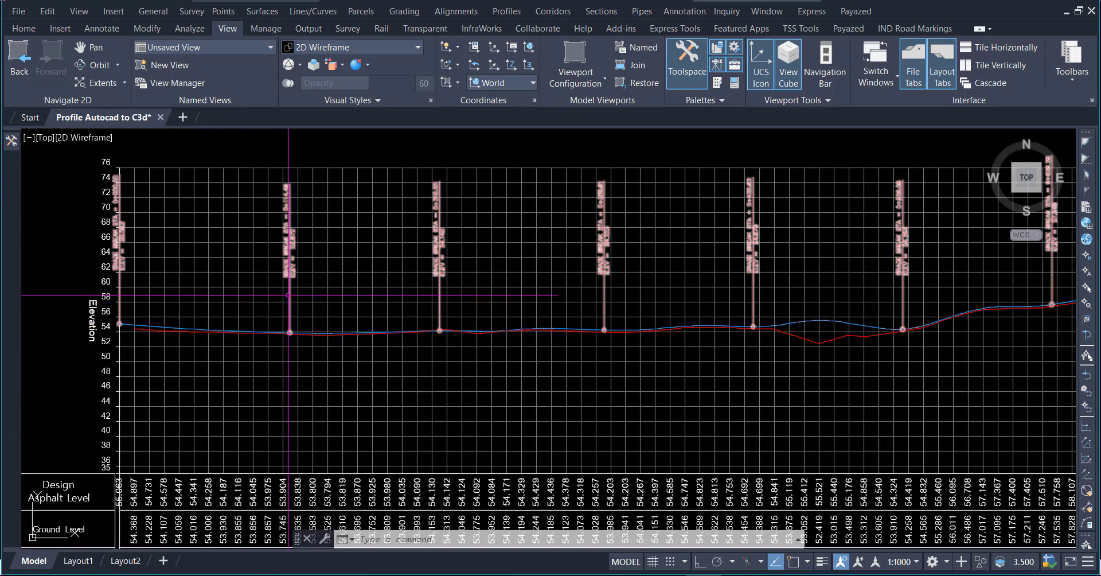
key("Delete")
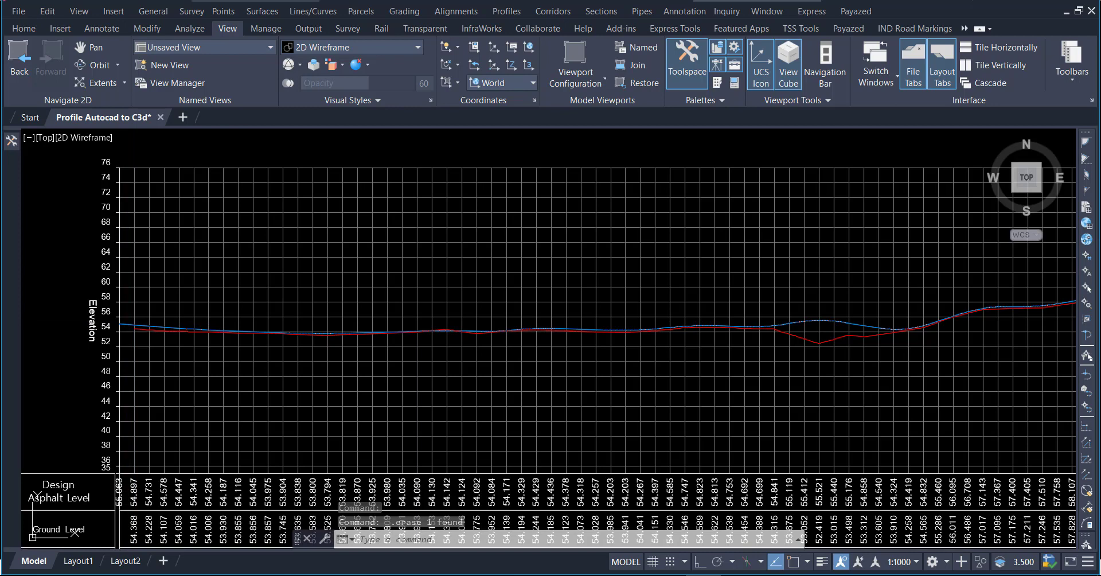
left_click(143, 324)
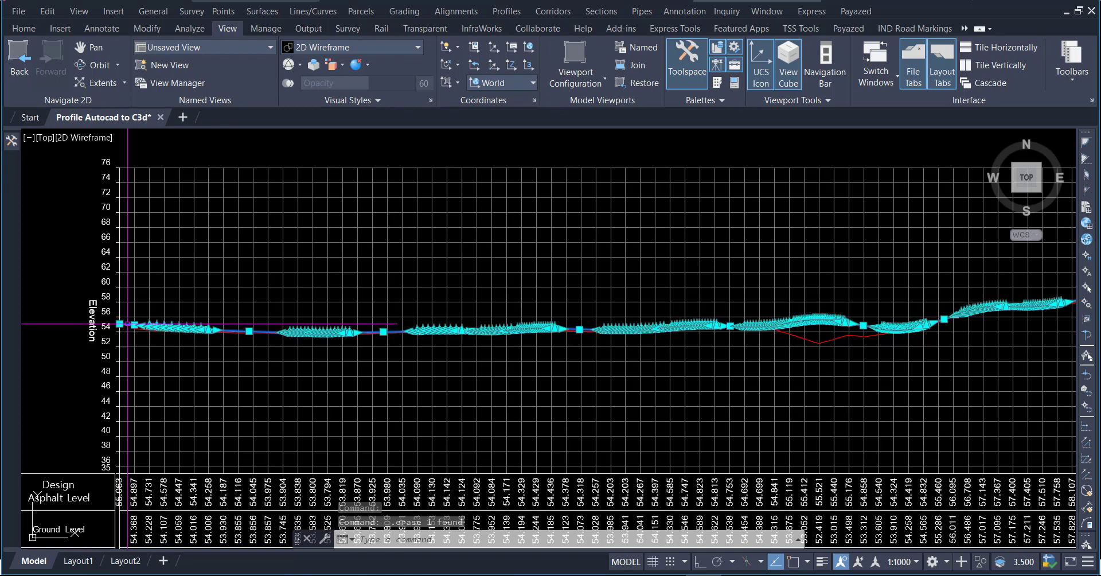
key("Escape")
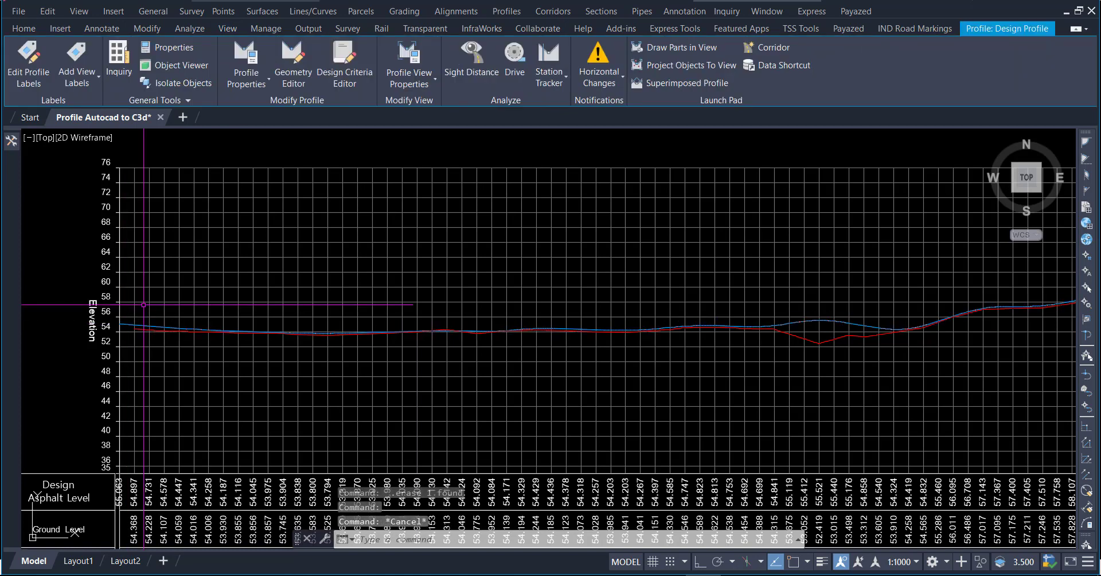
key("Escape")
key("Escape")
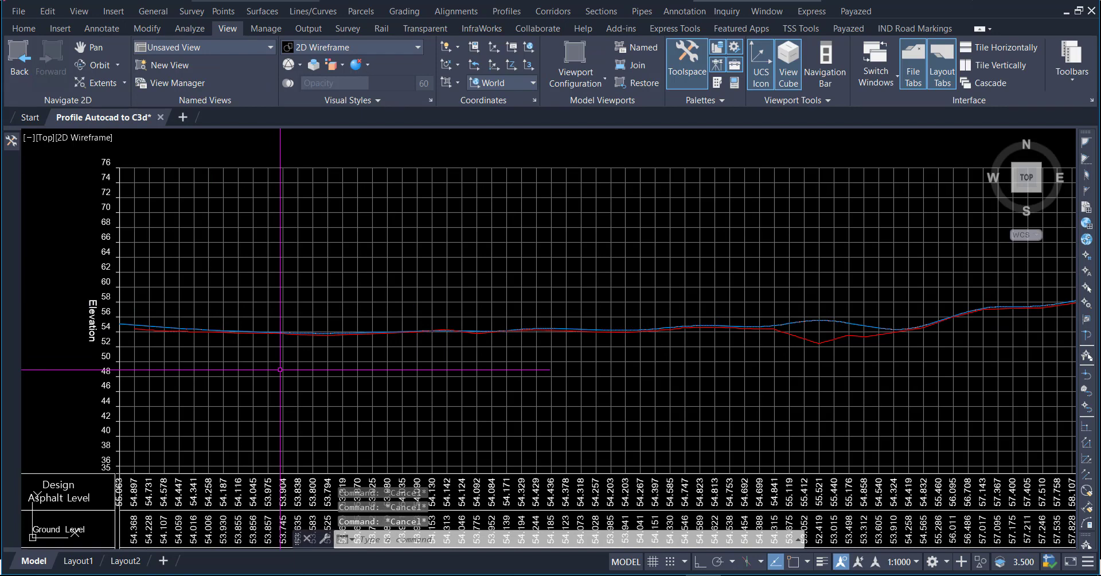
Step: Zoom out, pan to the original profile, and zoom in on its K, LVC, PVI Sta and PVI Elev labels
scroll(280, 369, "down", 3)
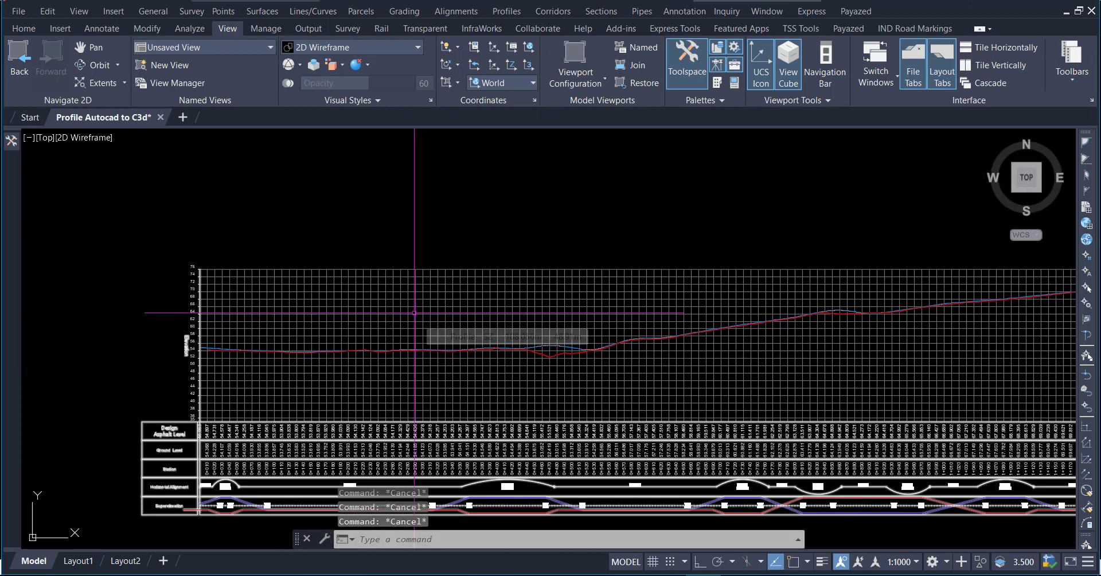
scroll(447, 344, "down", 2)
scroll(455, 373, "down", 2)
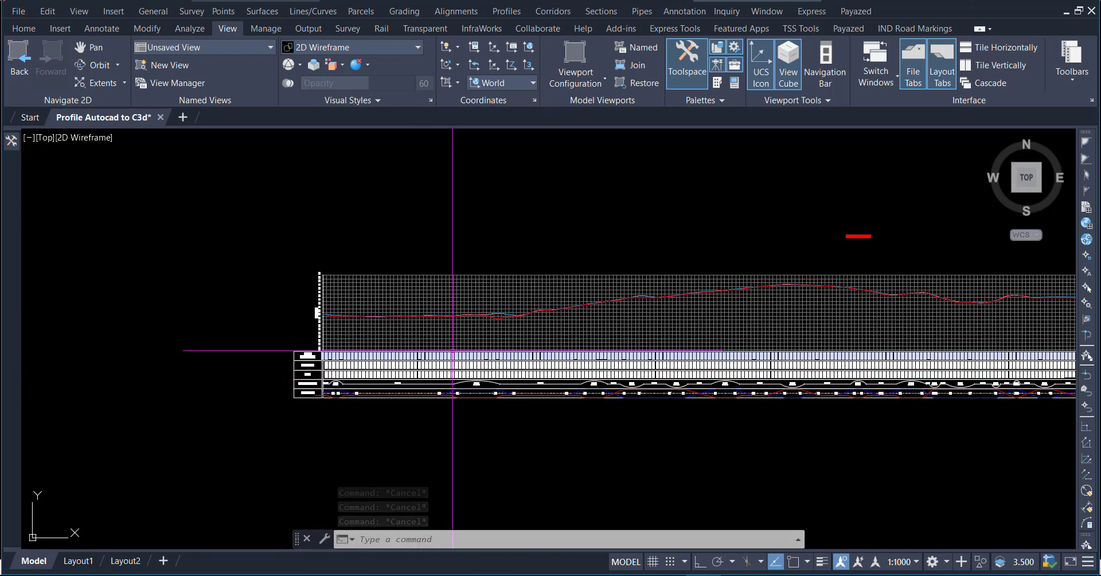
scroll(438, 337, "down", 3)
middle_click_drag(445, 284, 607, 419)
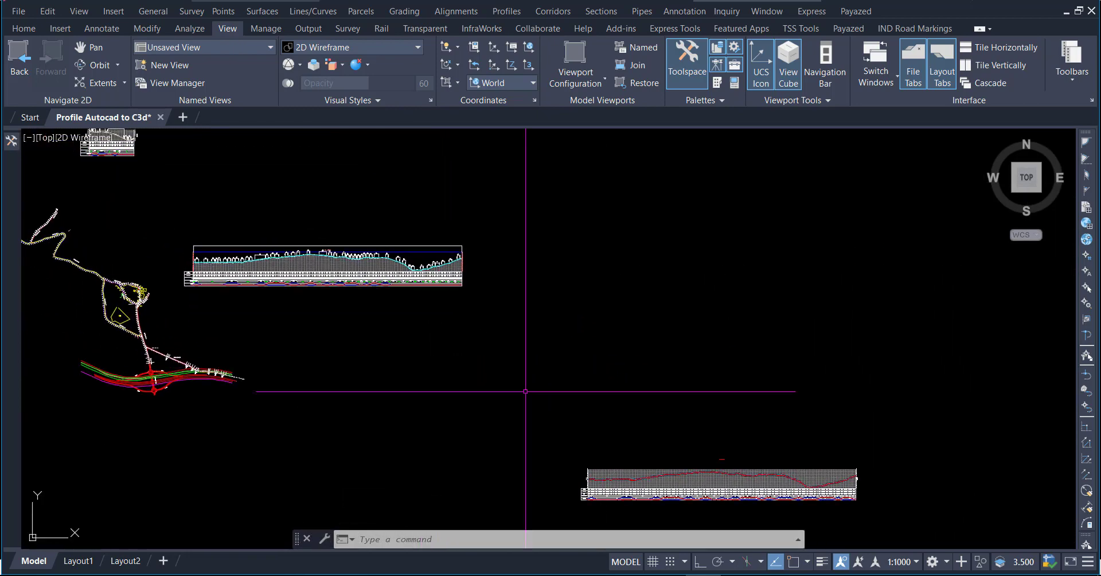
scroll(191, 259, "up", 5)
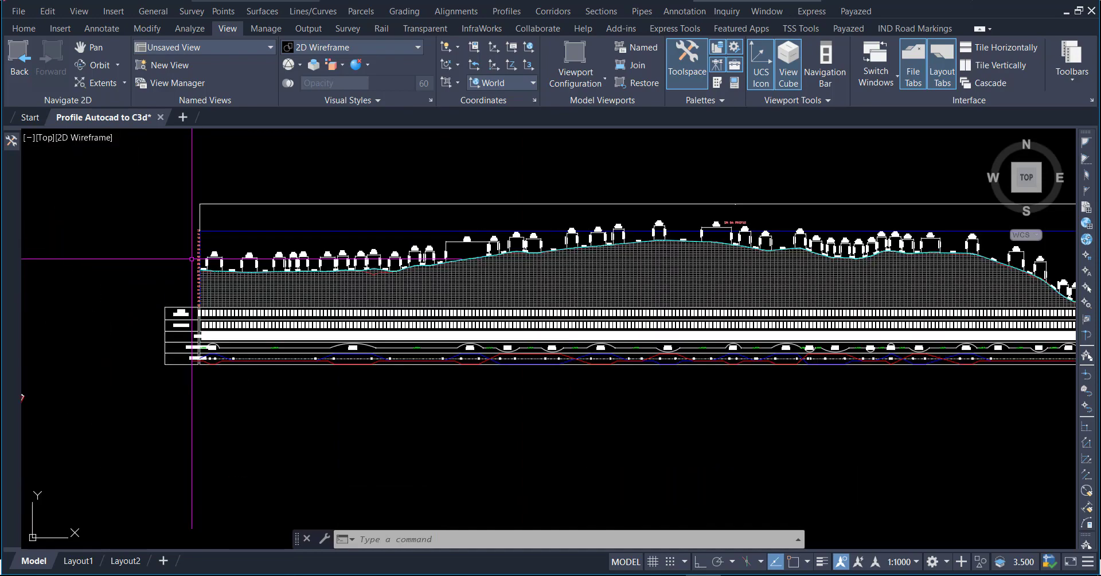
scroll(206, 248, "up", 4)
scroll(270, 253, "up", 3)
Step: Window-select one vertical curve label and use Select Similar to pick up all matching labels
left_click(319, 240)
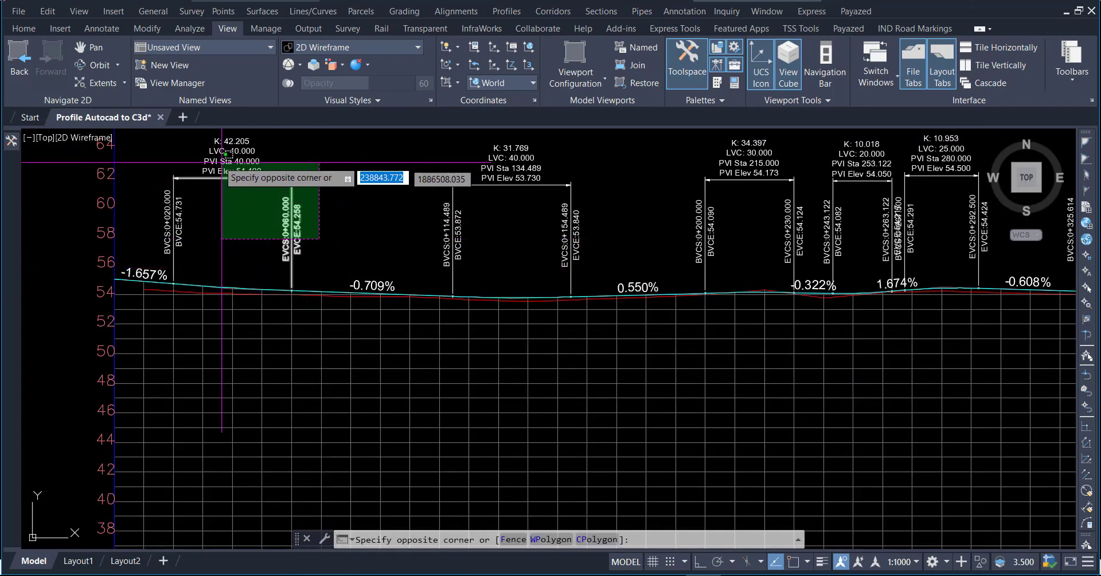
left_click(175, 151)
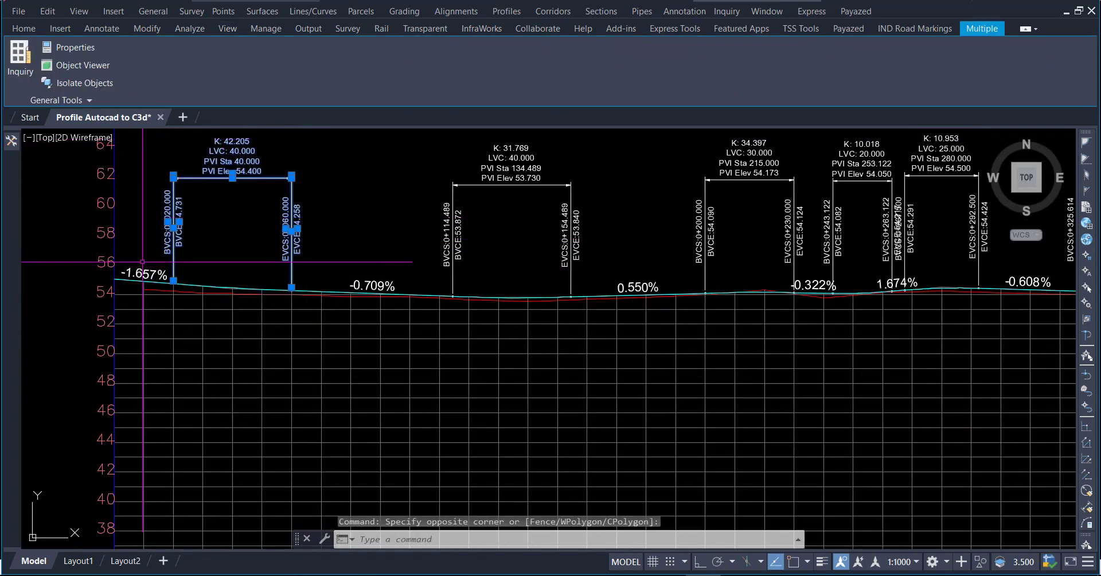
scroll(163, 280, "up", 5)
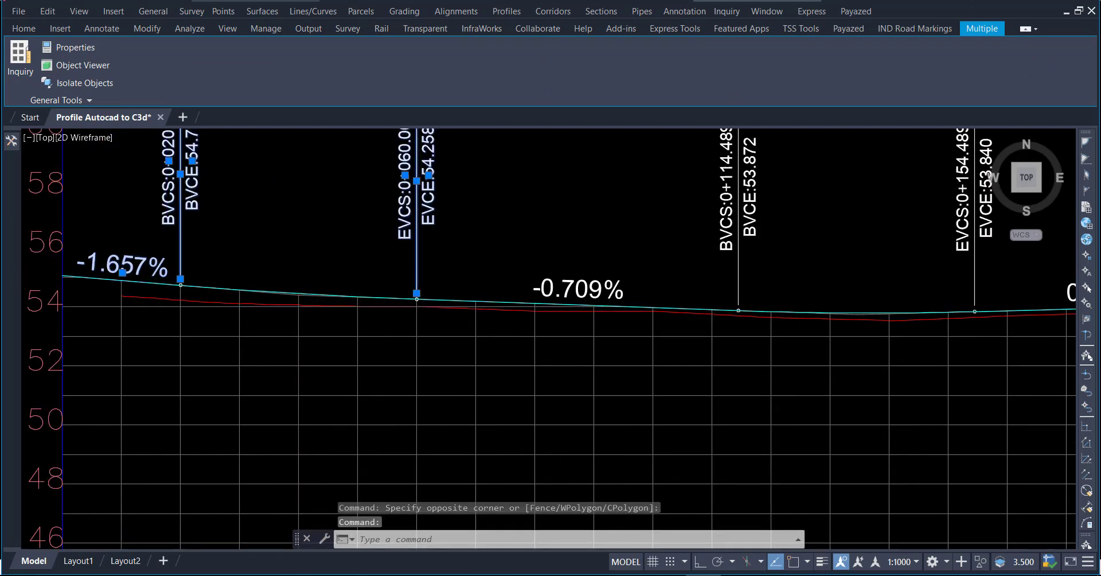
scroll(166, 282, "up", 4)
left_click(223, 294)
left_click(224, 293)
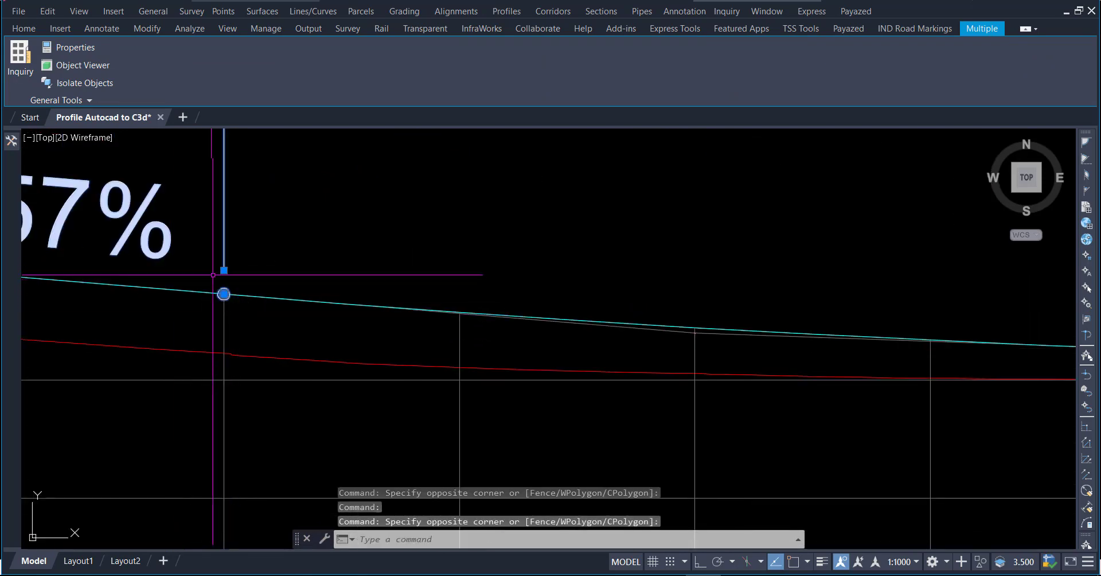
scroll(224, 293, "down", 9)
scroll(312, 281, "up", 6)
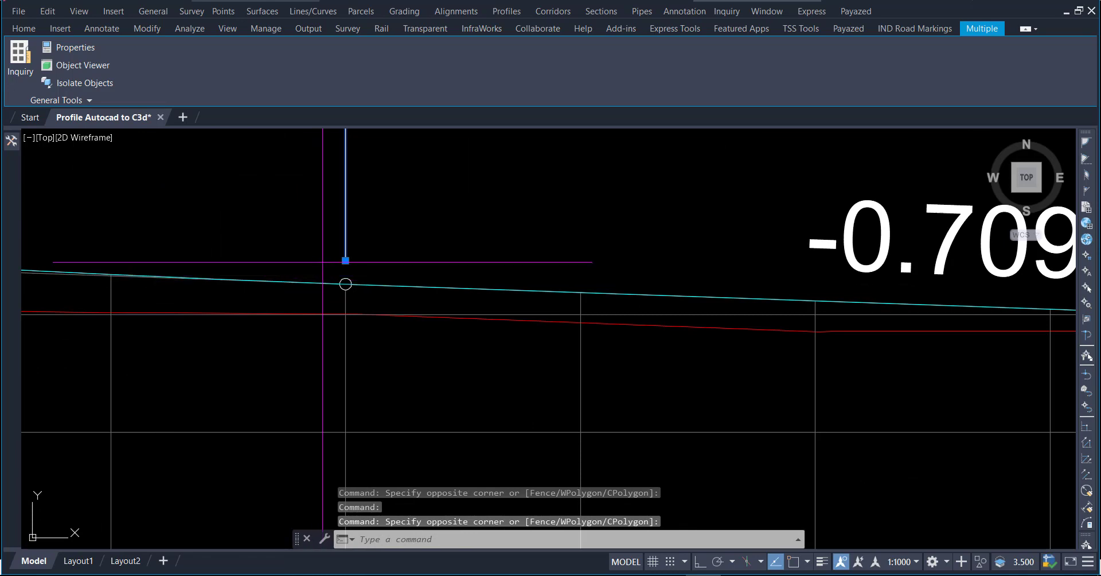
left_click(320, 263)
left_click(369, 300)
scroll(470, 214, "down", 4)
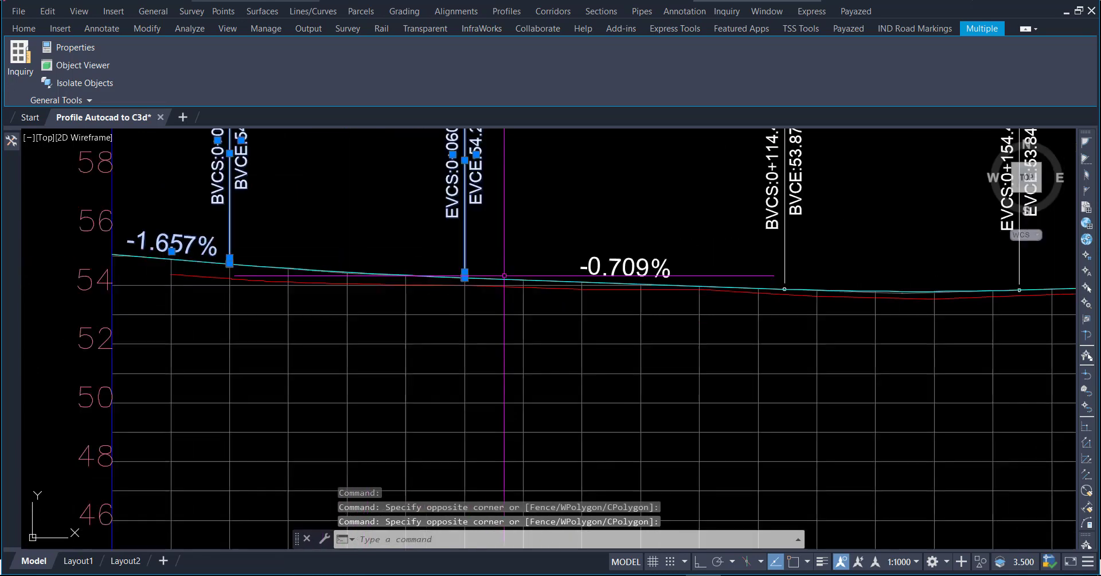
right_click(391, 213)
left_click(436, 379)
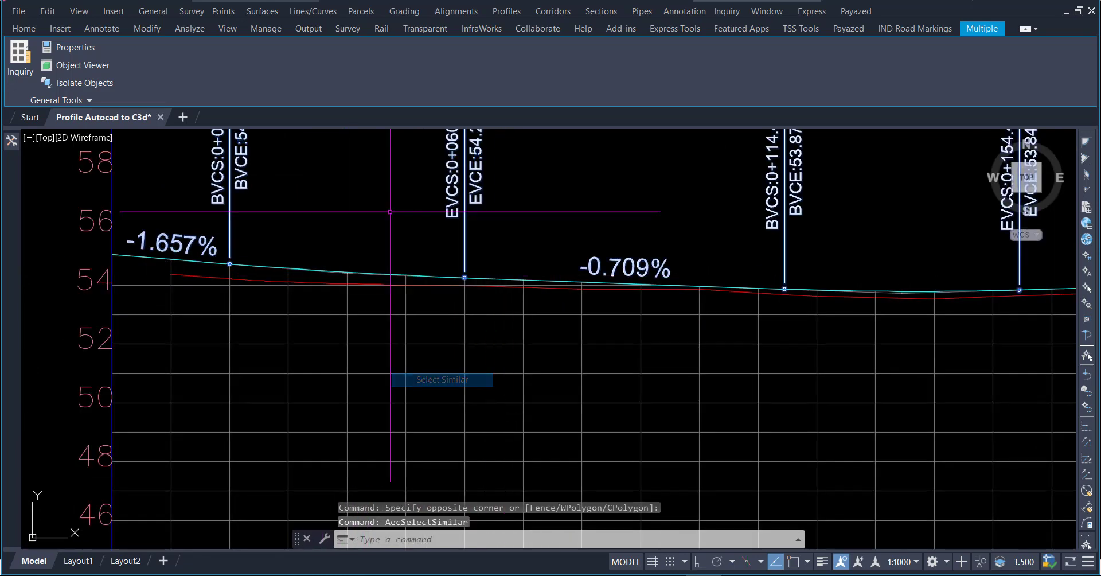
Step: Add more objects along the alignment to the selection with crossing windows
scroll(513, 272, "down", 5)
scroll(514, 272, "down", 5)
scroll(498, 312, "down", 3)
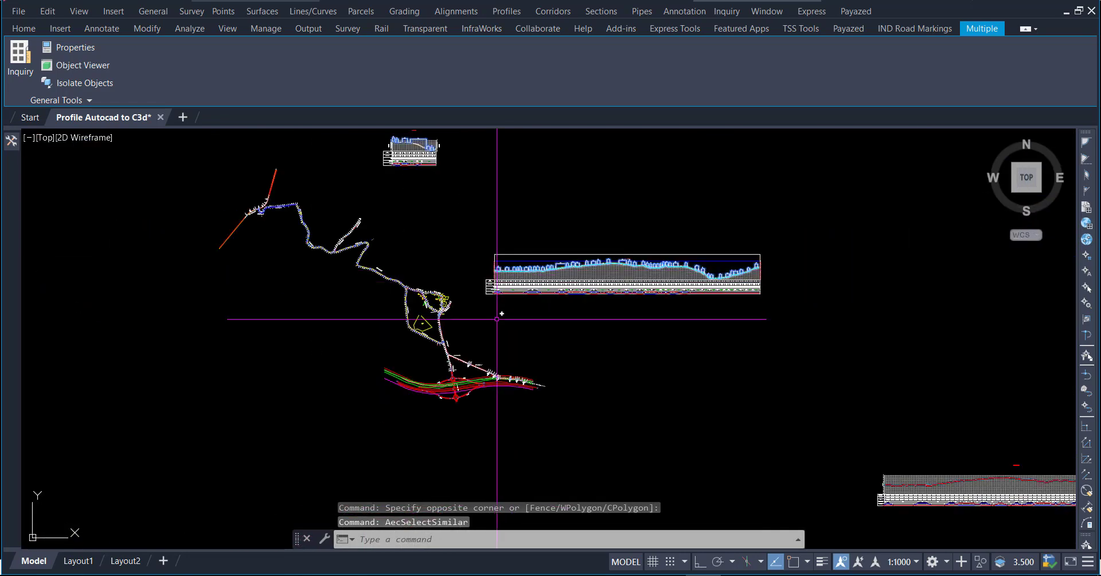
middle_click_drag(545, 411, 557, 385)
scroll(567, 396, "down", 2)
scroll(570, 400, "down", 1)
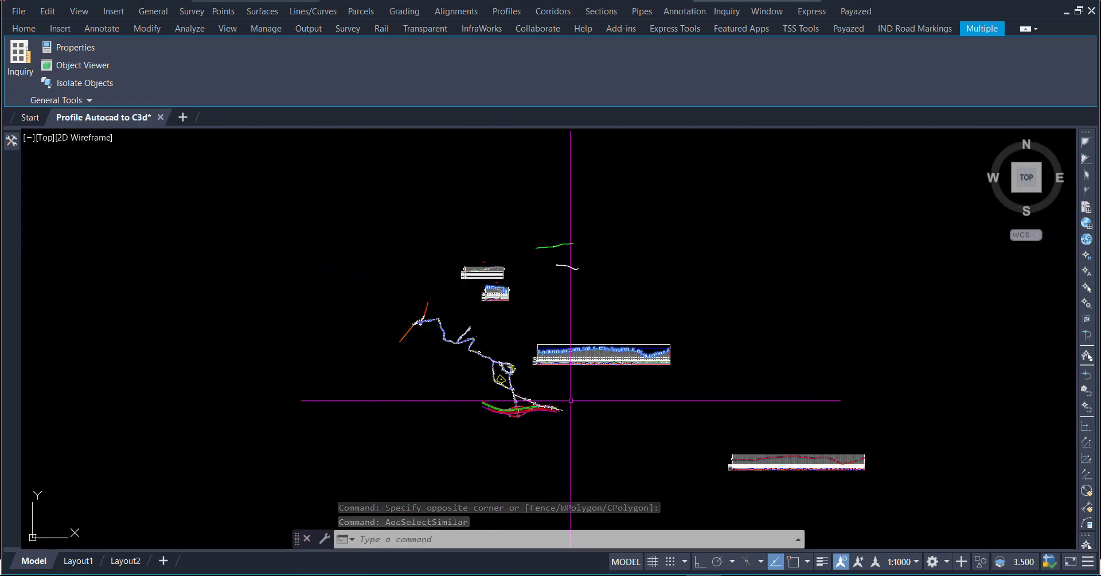
left_click(571, 400)
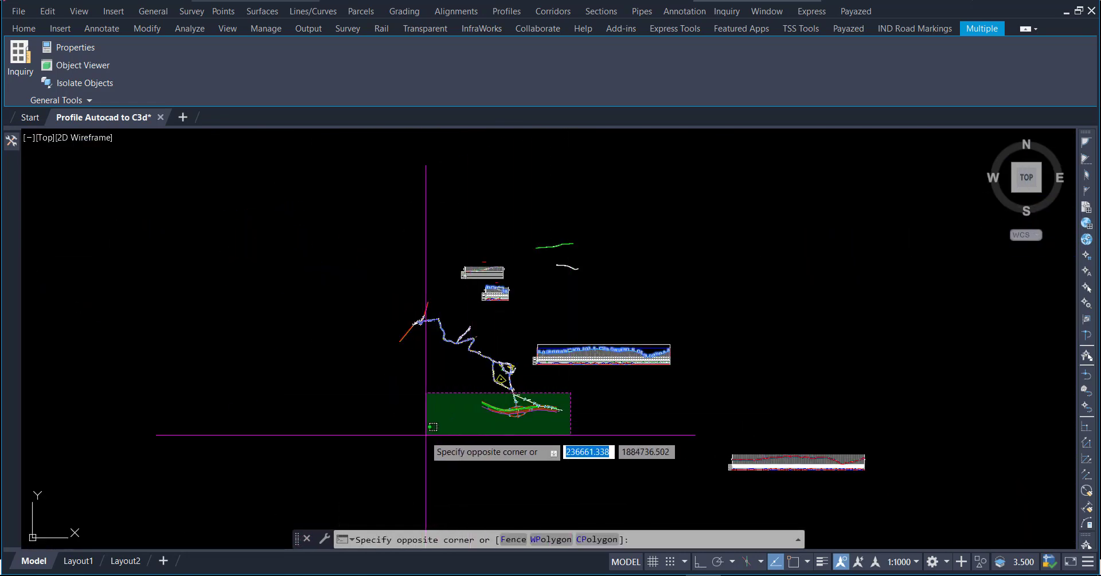
left_click(423, 435)
left_click(521, 252)
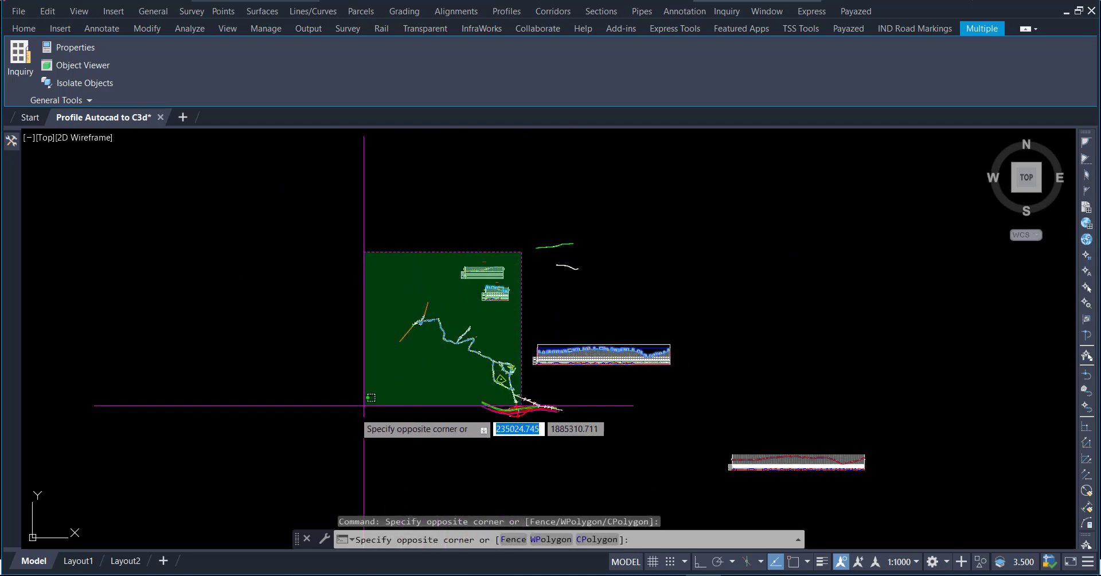
left_click(322, 434)
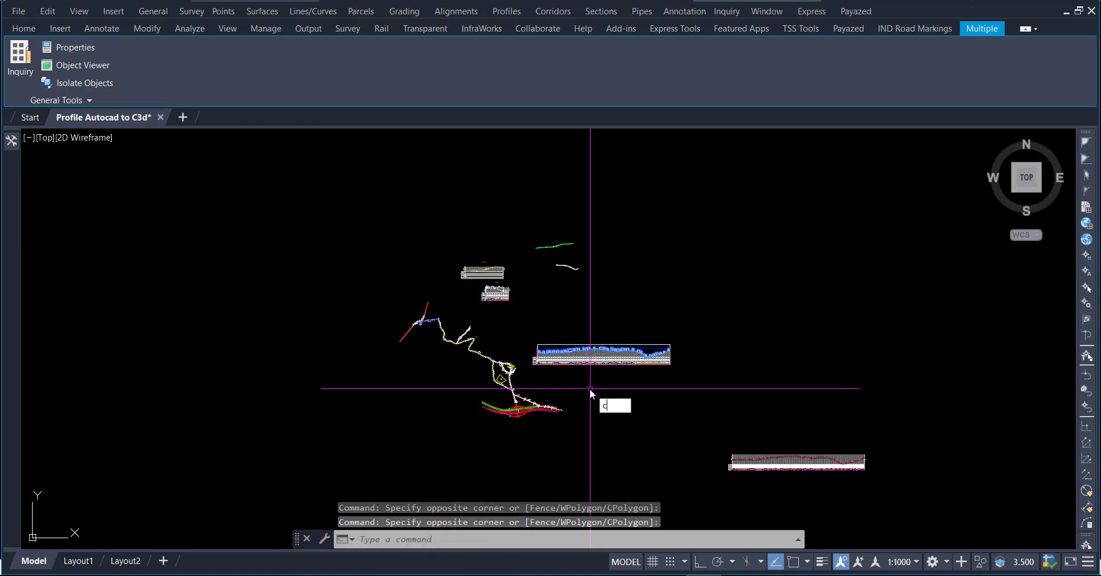
Step: Start the CO copy, snapping the base point to the original profile view's corner endpoint
type("o")
key("Return")
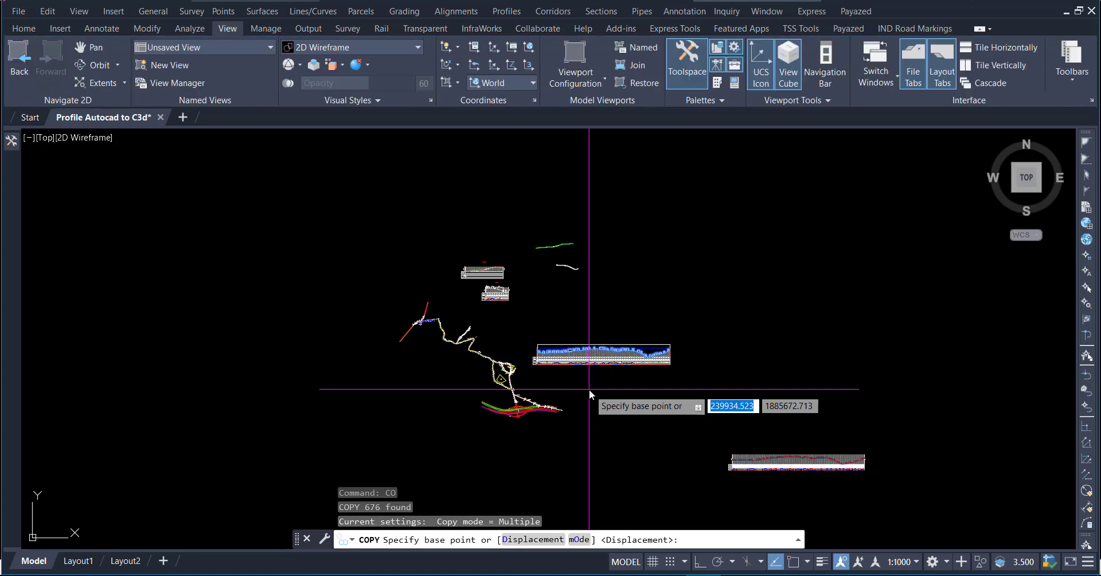
right_click(562, 396, "shift")
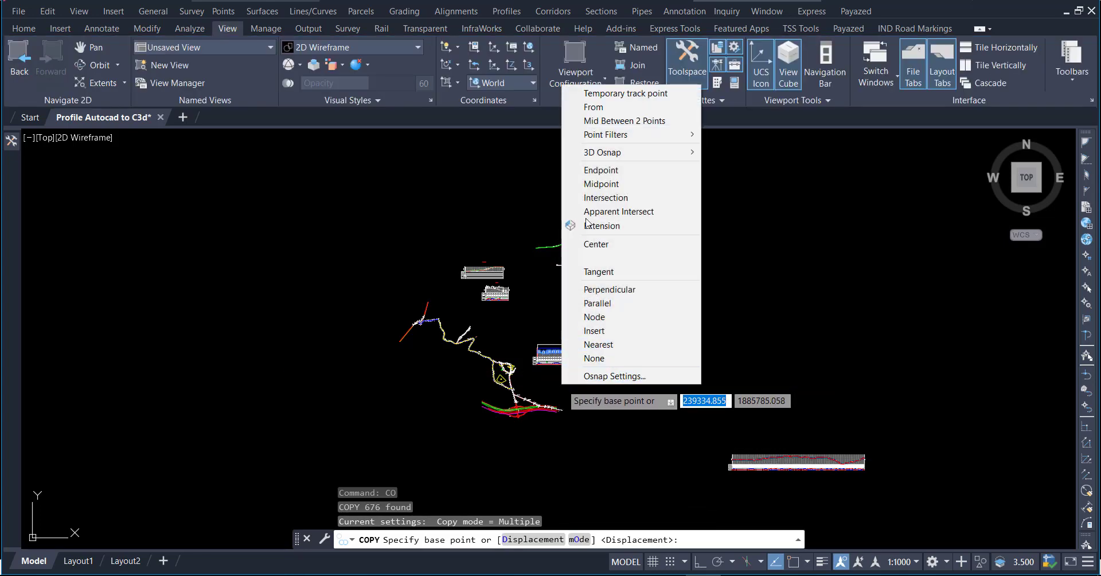
left_click(587, 171)
scroll(541, 344, "up", 5)
scroll(523, 361, "up", 3)
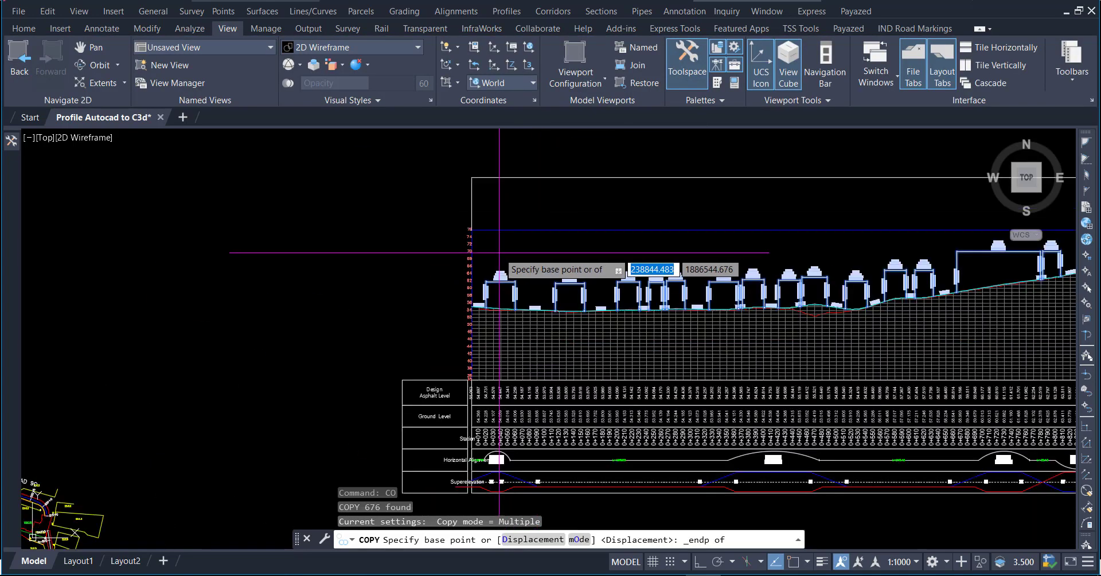
scroll(467, 388, "up", 8)
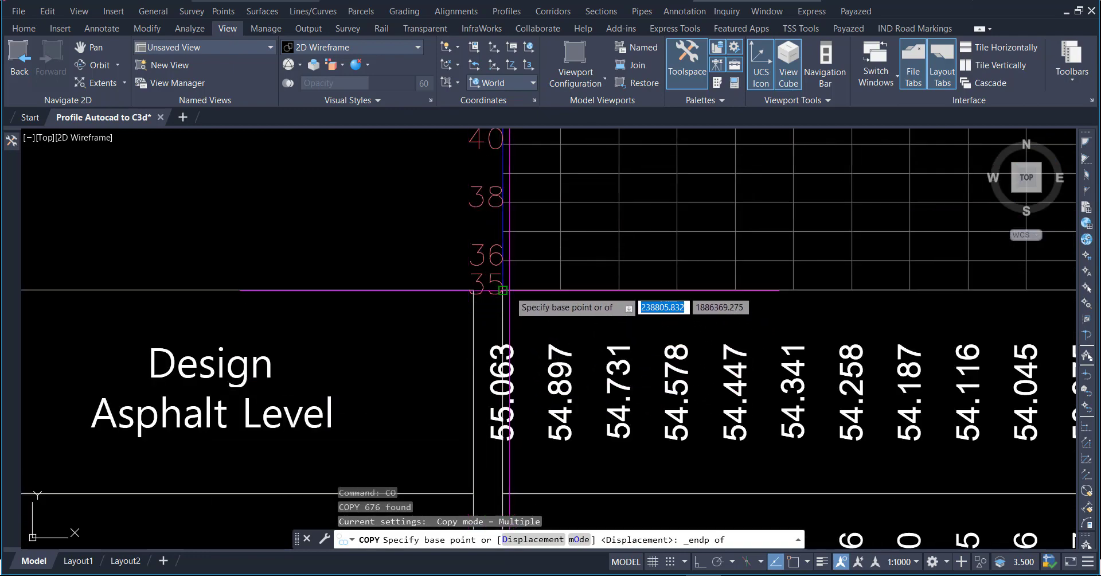
left_click(503, 290)
Step: Place the 676 copied objects at the new profile view's corner using Apparent Intersect
scroll(322, 186, "down", 8)
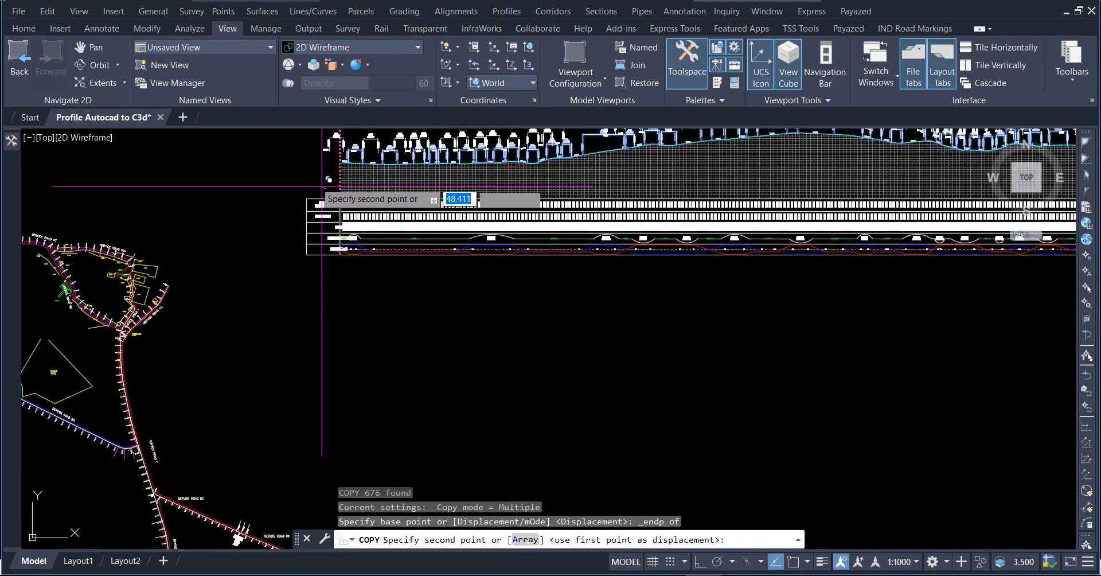
scroll(322, 186, "down", 3)
scroll(338, 230, "down", 3)
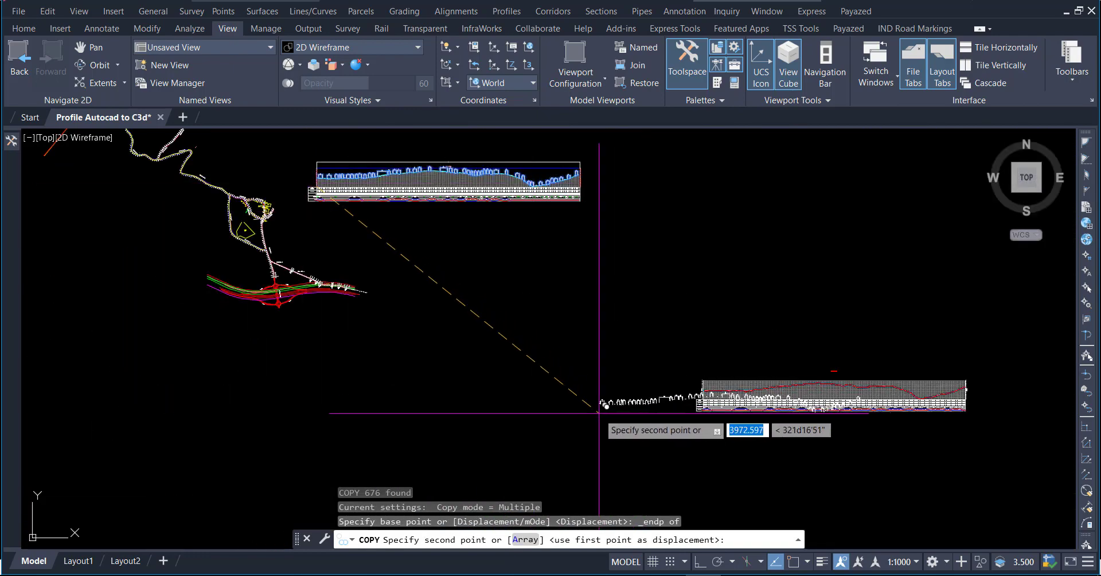
right_click(599, 412, "shift")
left_click(642, 240)
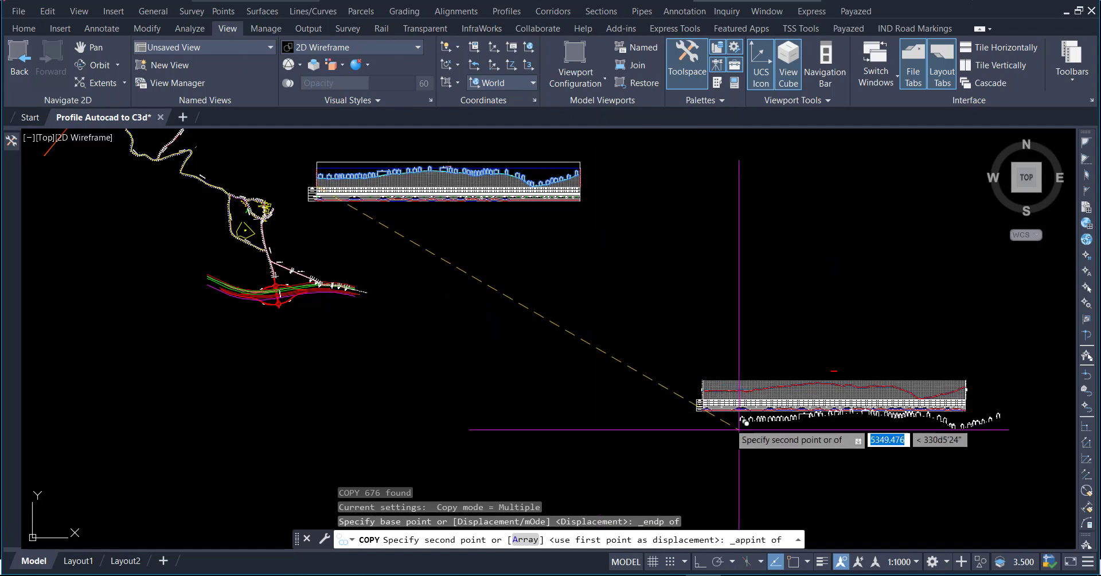
scroll(717, 419, "up", 3)
scroll(664, 393, "up", 3)
scroll(647, 380, "up", 4)
scroll(635, 374, "up", 4)
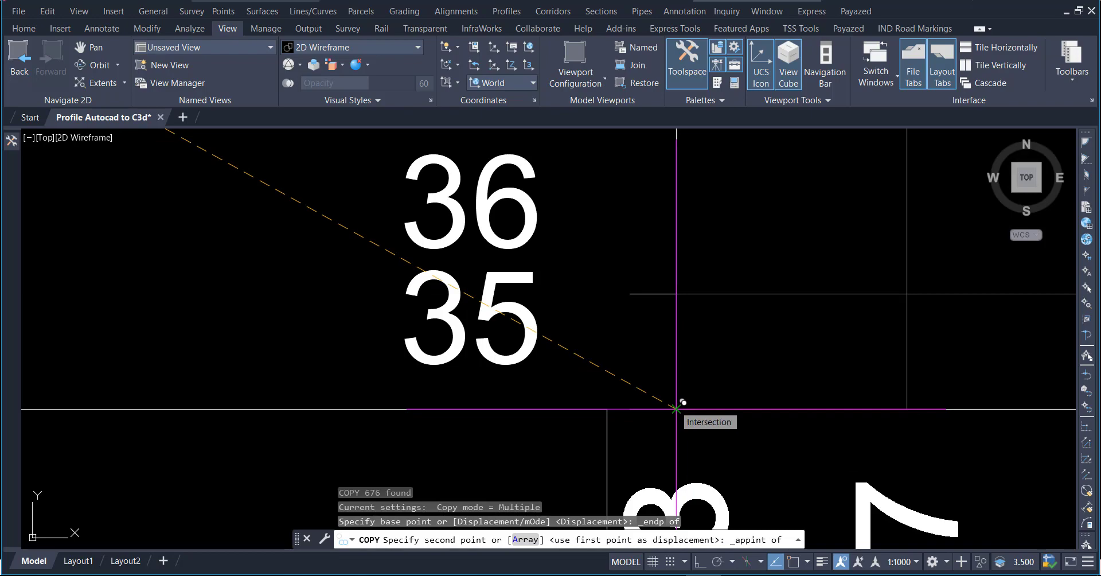
left_click(677, 408)
right_click(676, 406)
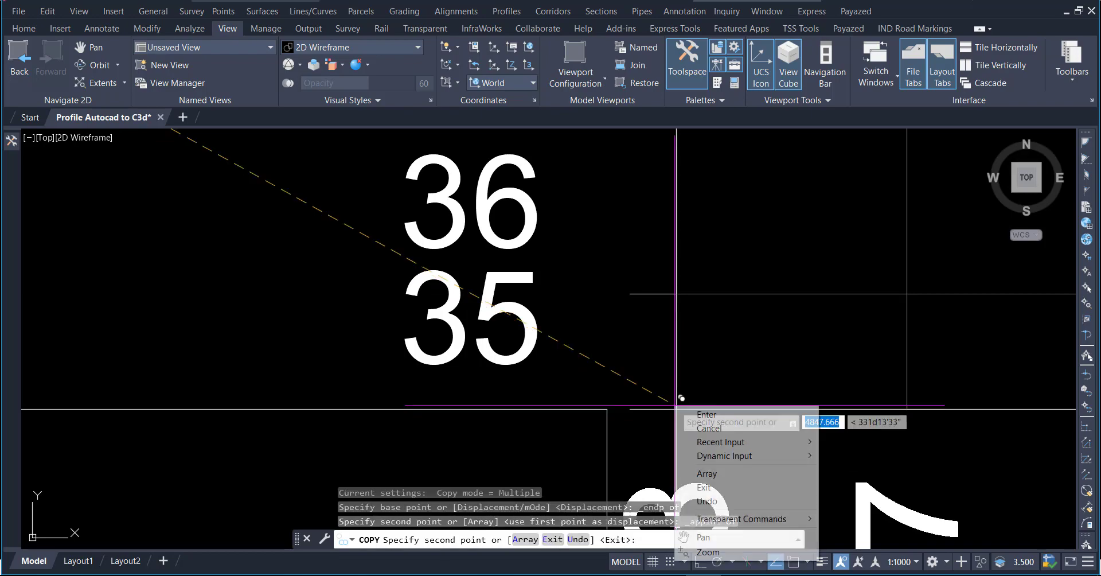
left_click(708, 414)
scroll(551, 402, "down", 4)
scroll(393, 396, "down", 5)
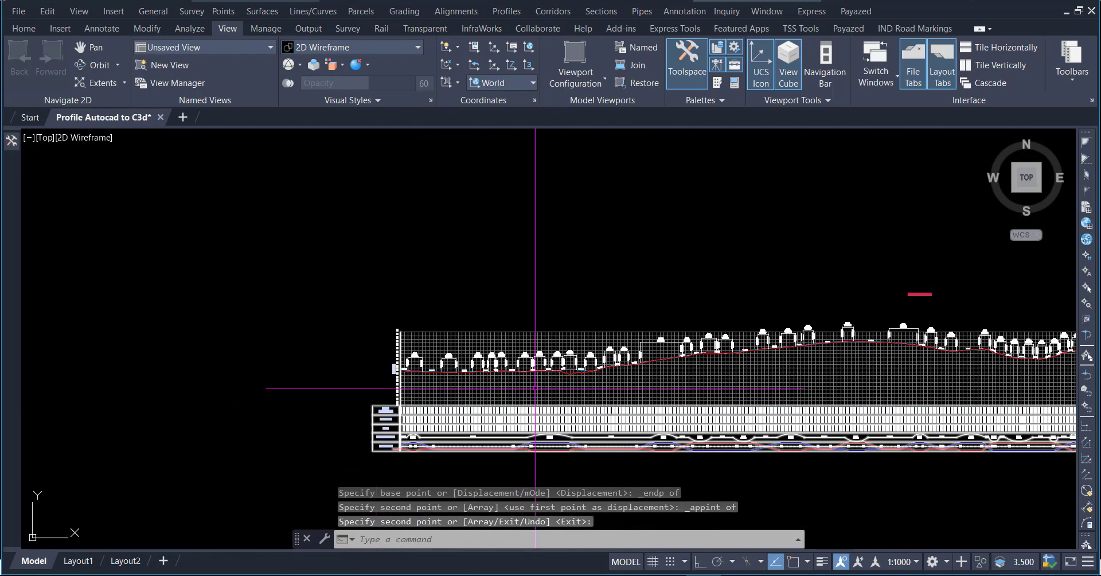
scroll(535, 387, "up", 3)
scroll(393, 367, "up", 4)
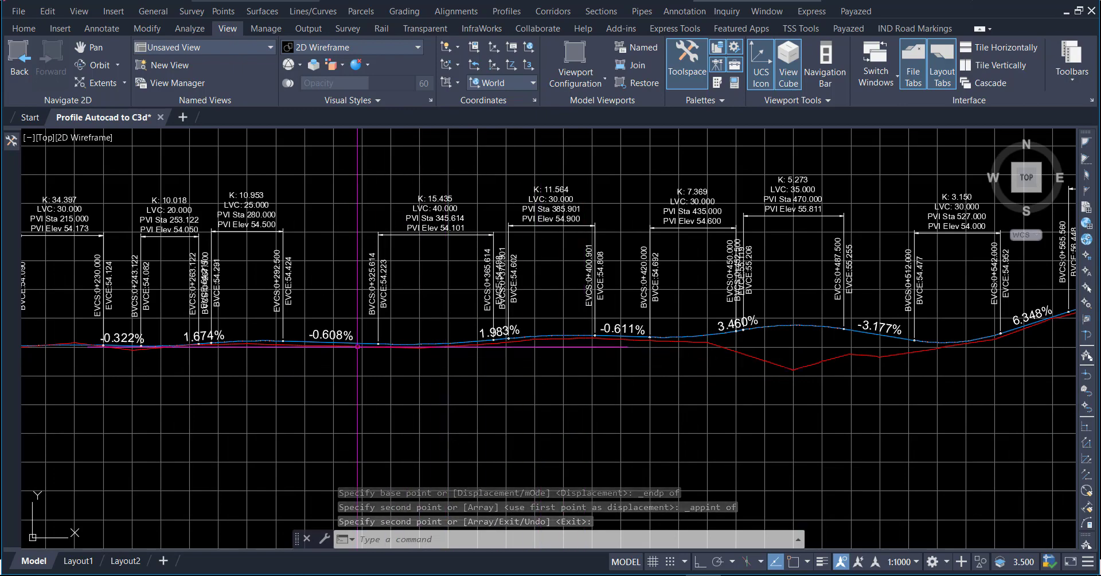
scroll(357, 347, "down", 4)
scroll(728, 393, "down", 2)
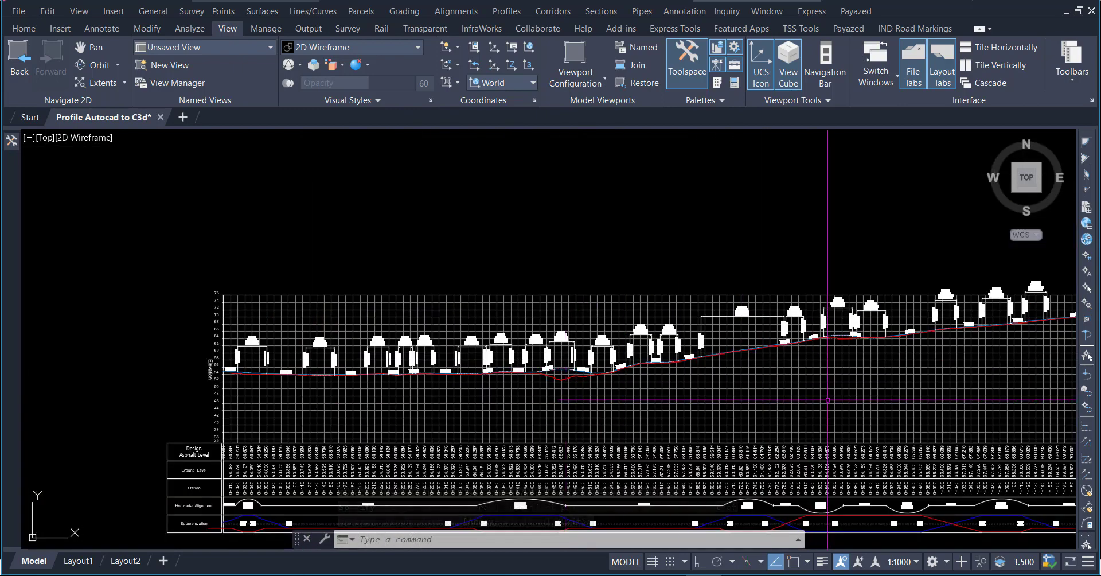
middle_click_drag(804, 393, 559, 395)
middle_click_drag(926, 391, 591, 388)
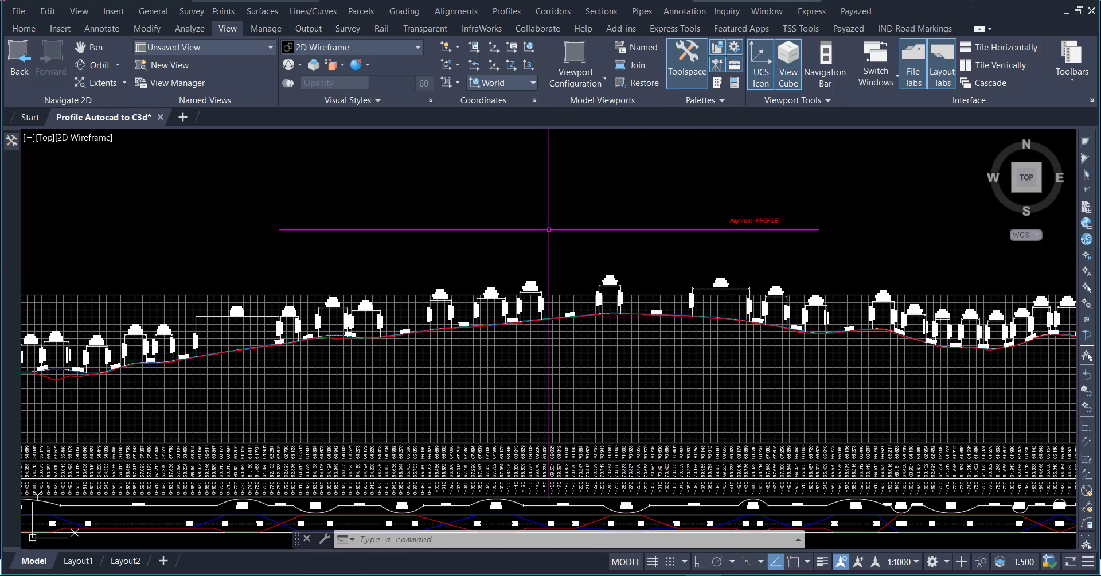
scroll(549, 229, "down", 3)
middle_click_drag(866, 416, 587, 429)
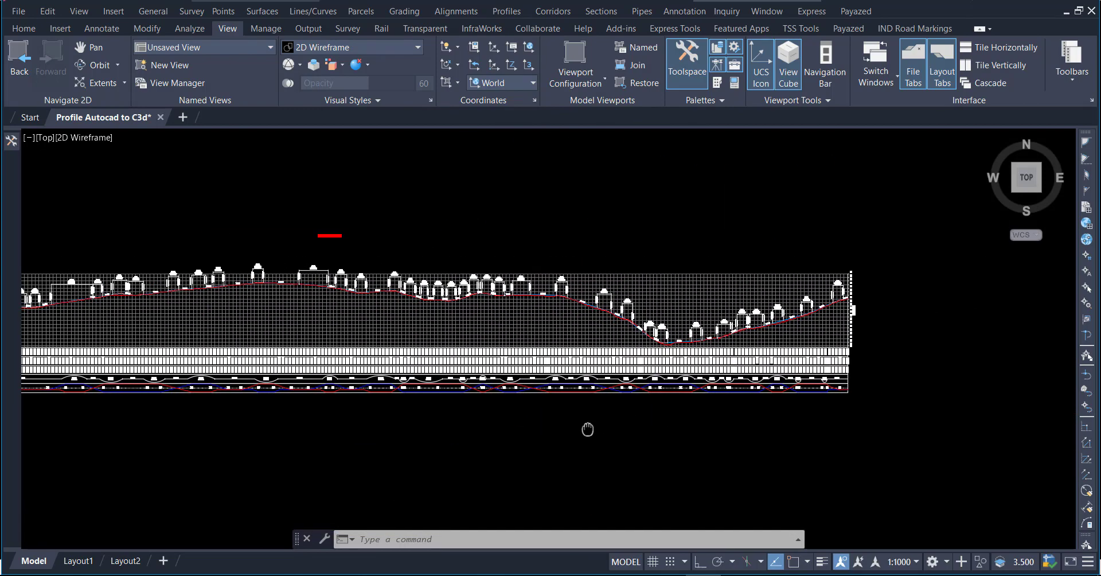
scroll(831, 394, "up", 5)
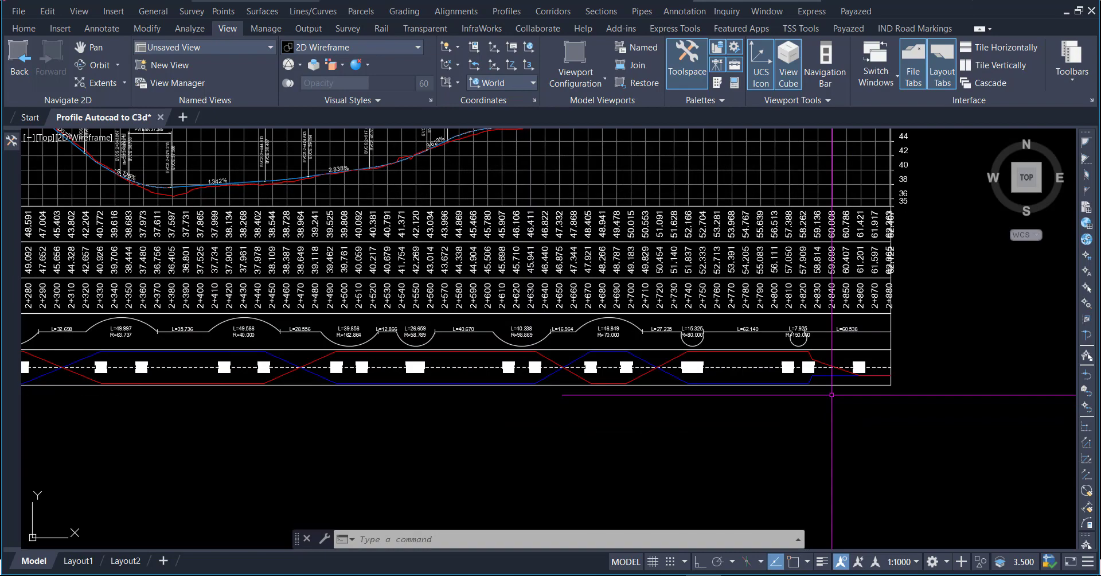
scroll(831, 395, "down", 4)
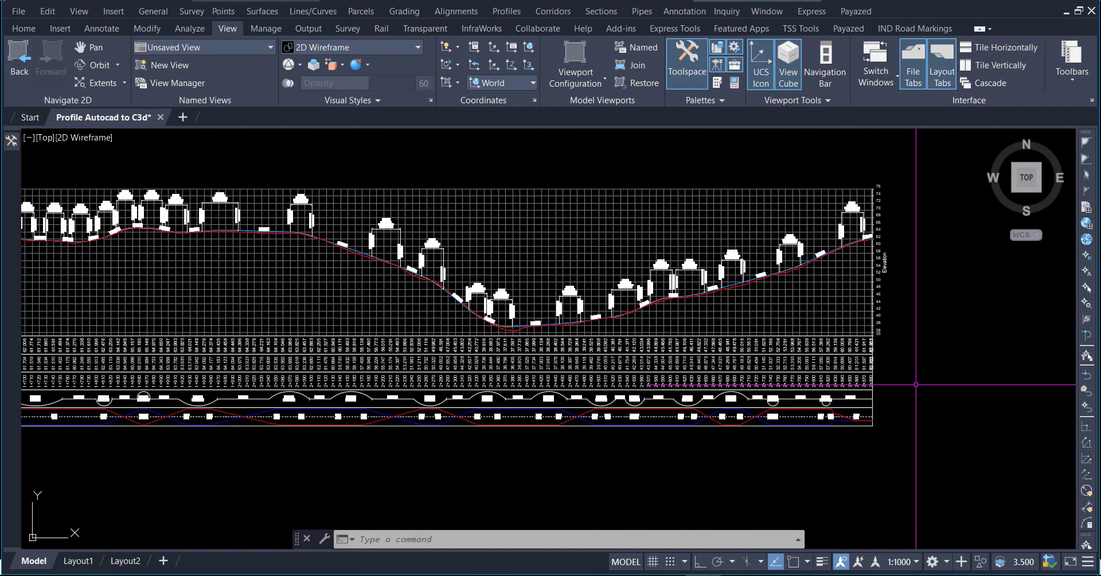